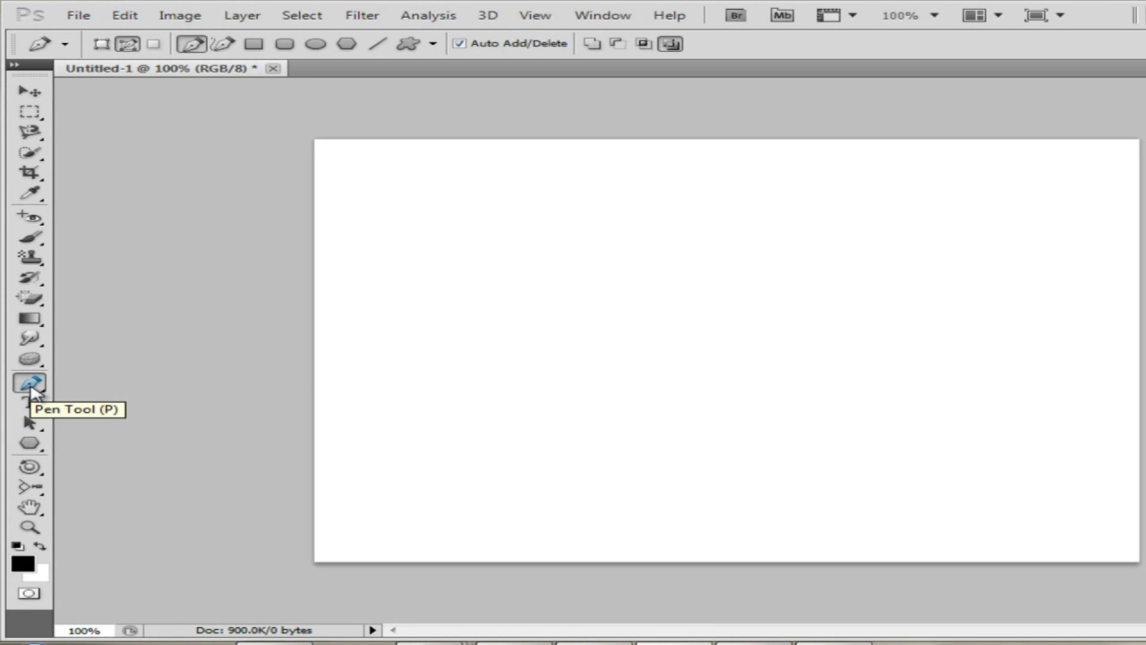
Draw a first two-point curved path on the canvas with the Pen Tool
left_click(32, 385)
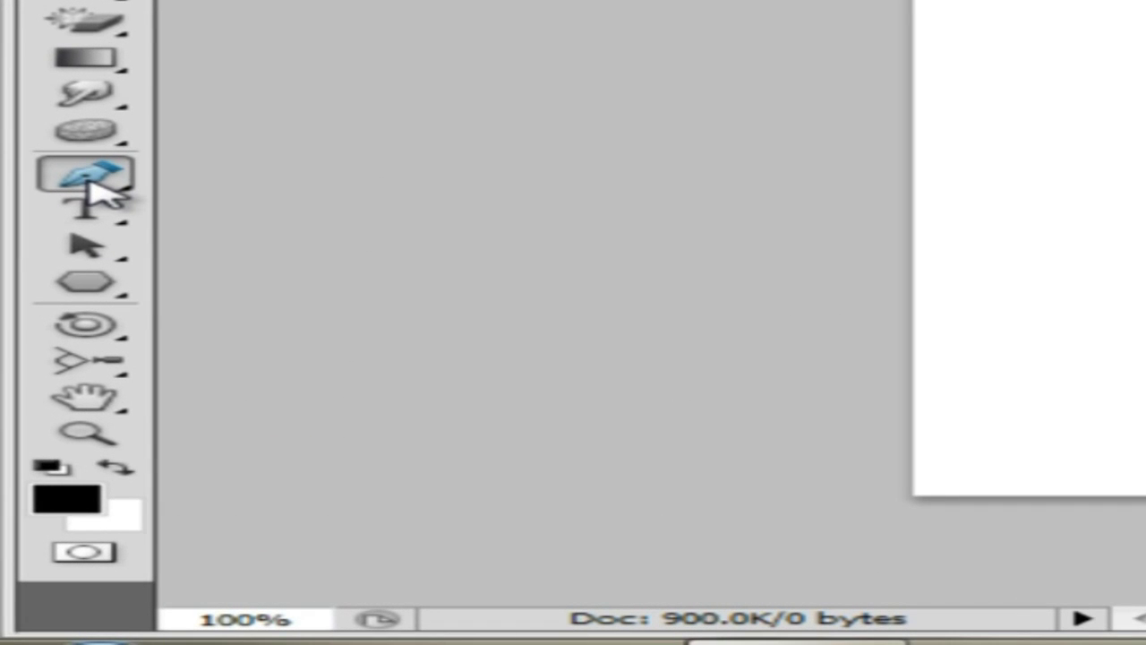
right_click(98, 192)
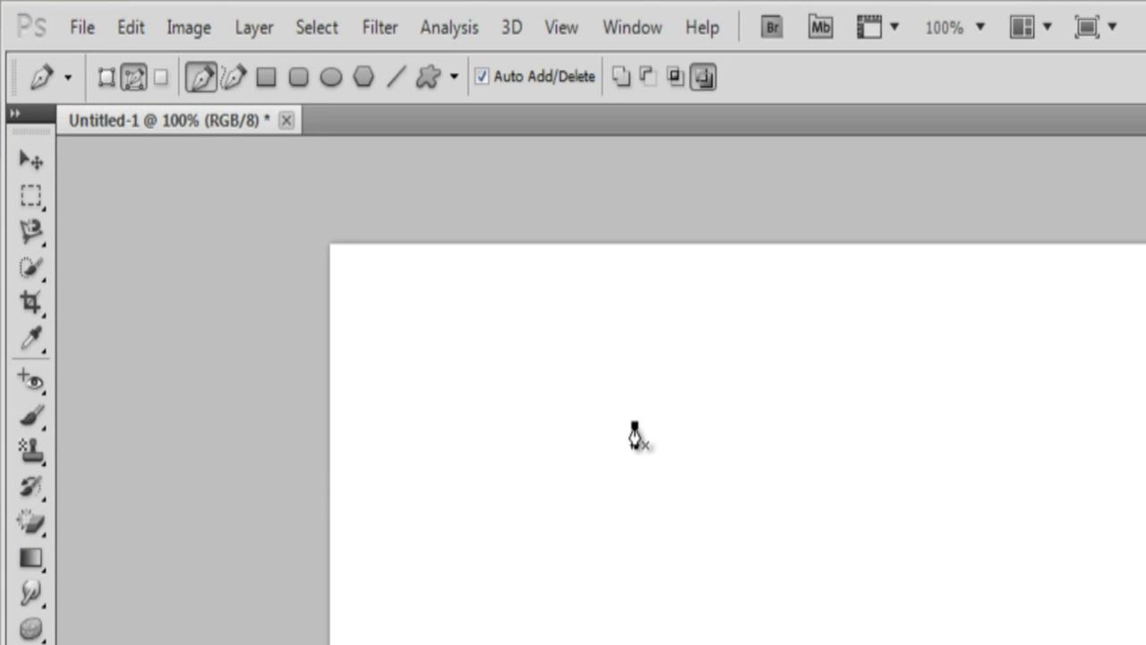
left_click_drag(635, 424, 776, 528)
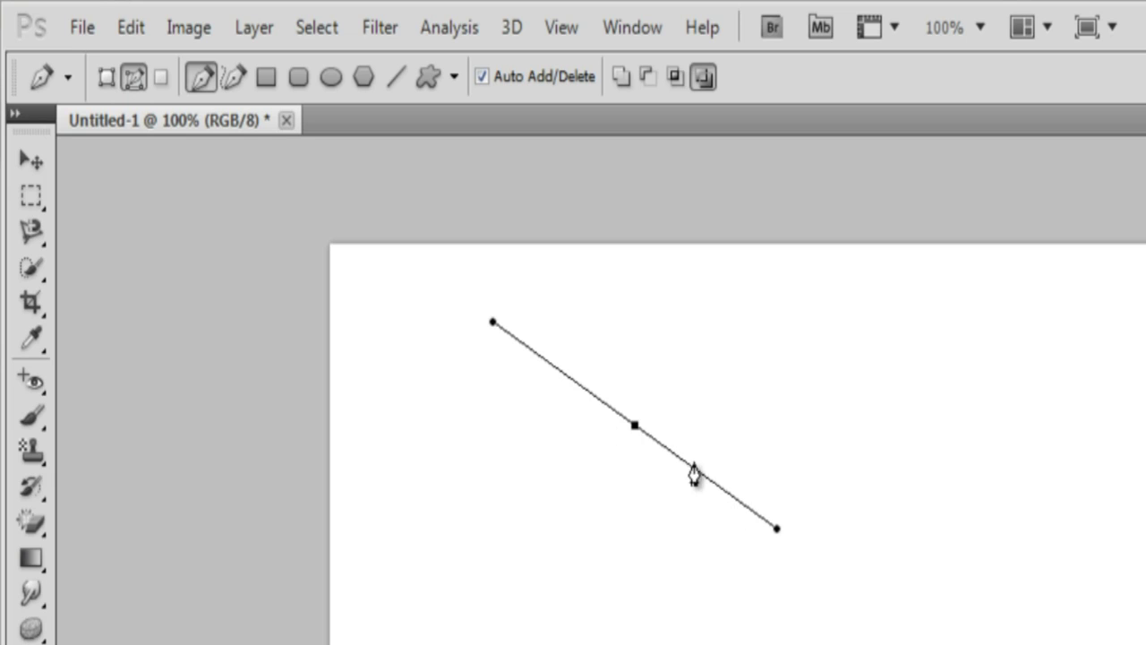
left_click(782, 461)
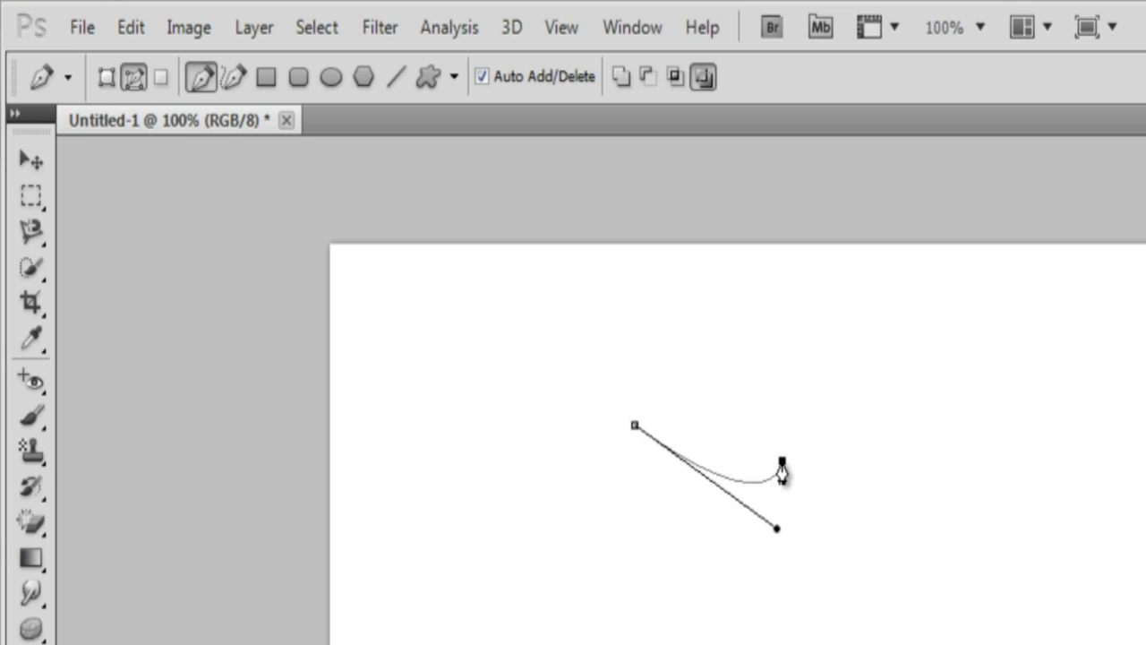
mouse_move(782, 462)
left_mouse_down()
mouse_move(802, 580)
mouse_move(776, 614)
mouse_move(729, 624)
mouse_move(739, 644)
left_mouse_up()
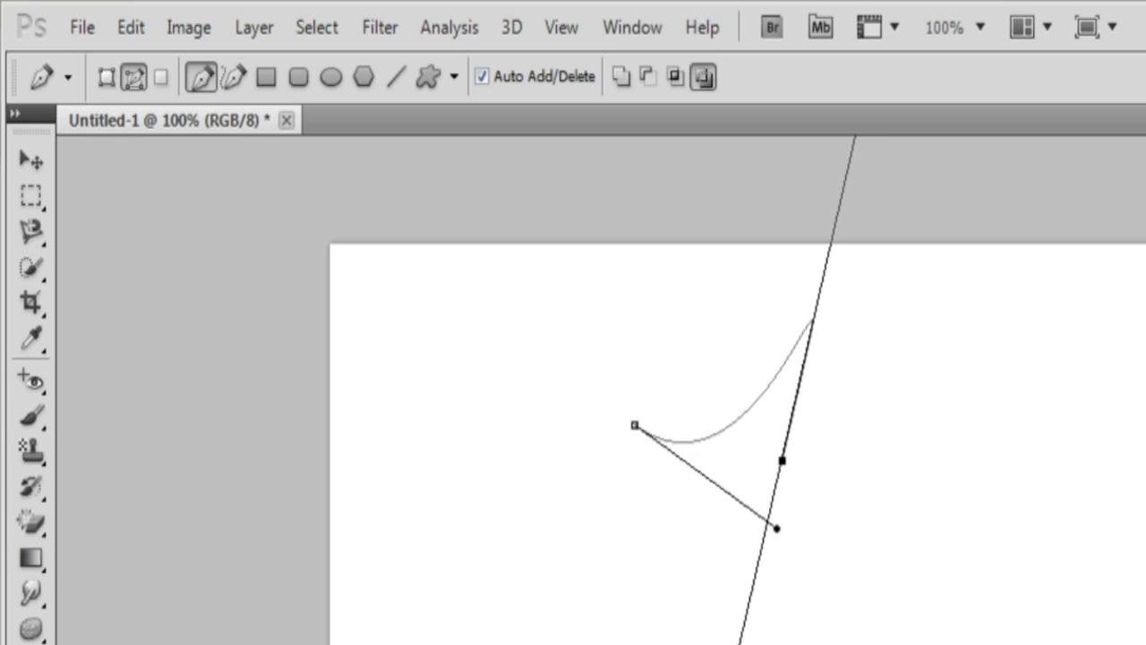
Undo that path and redraw a new curved path with a small loop
key("ctrl+z")
left_click_drag(706, 465, 926, 548)
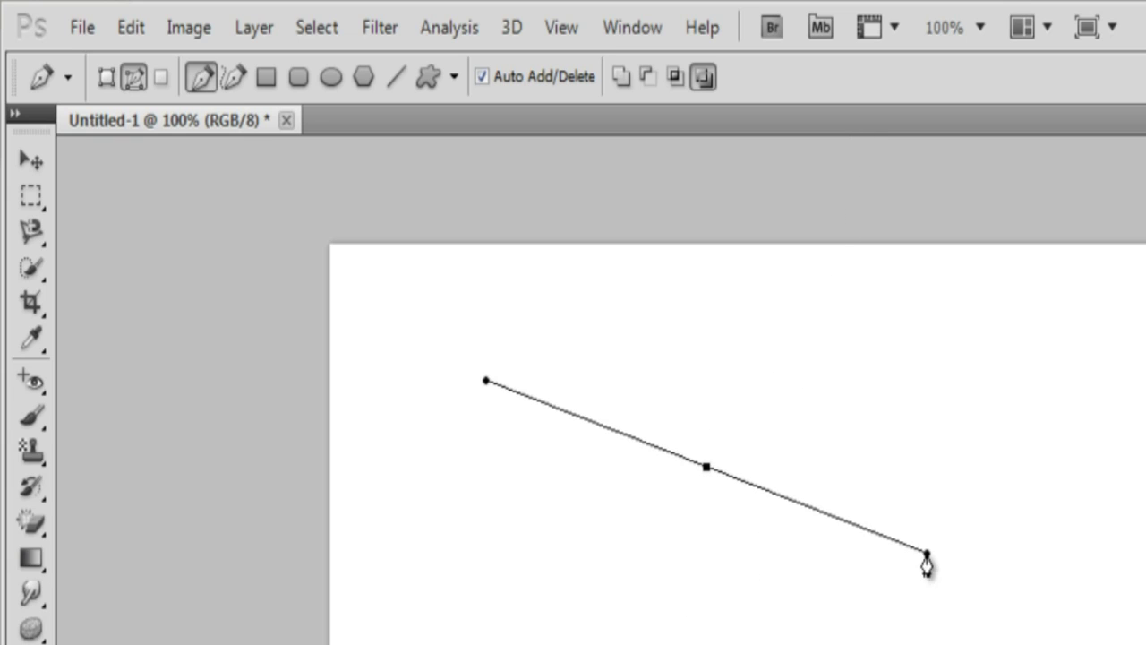
left_click_drag(887, 470, 1014, 296)
left_click(887, 470, "alt")
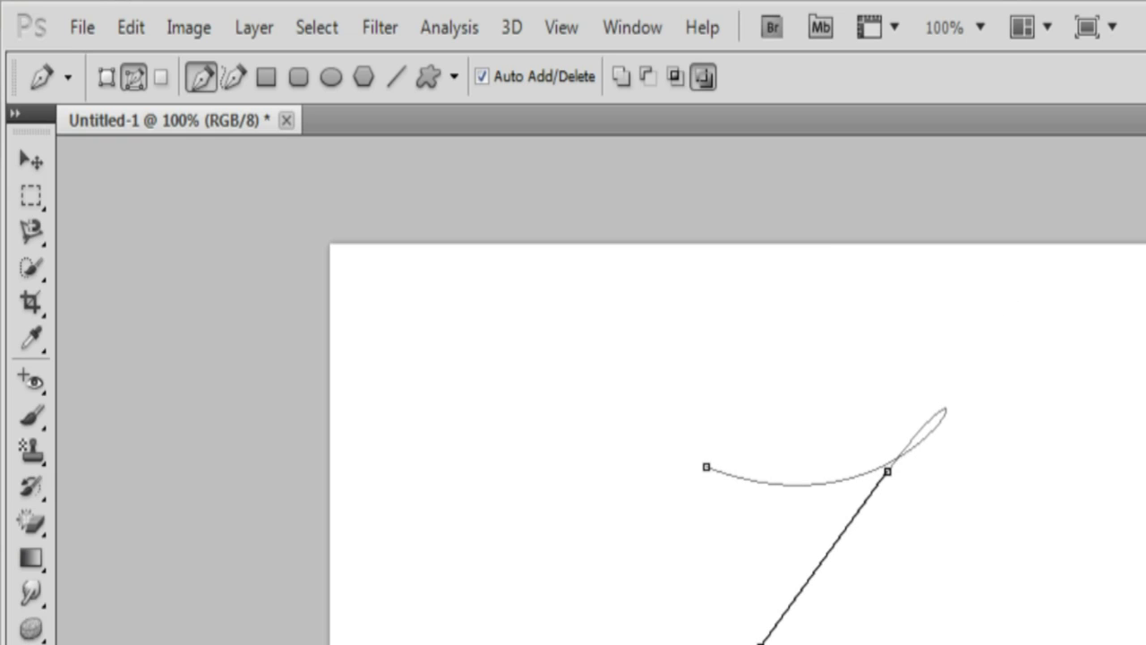
Switch the Pen to Shape Layers mode and draw a curved black-filled Shape 1
left_click(105, 77)
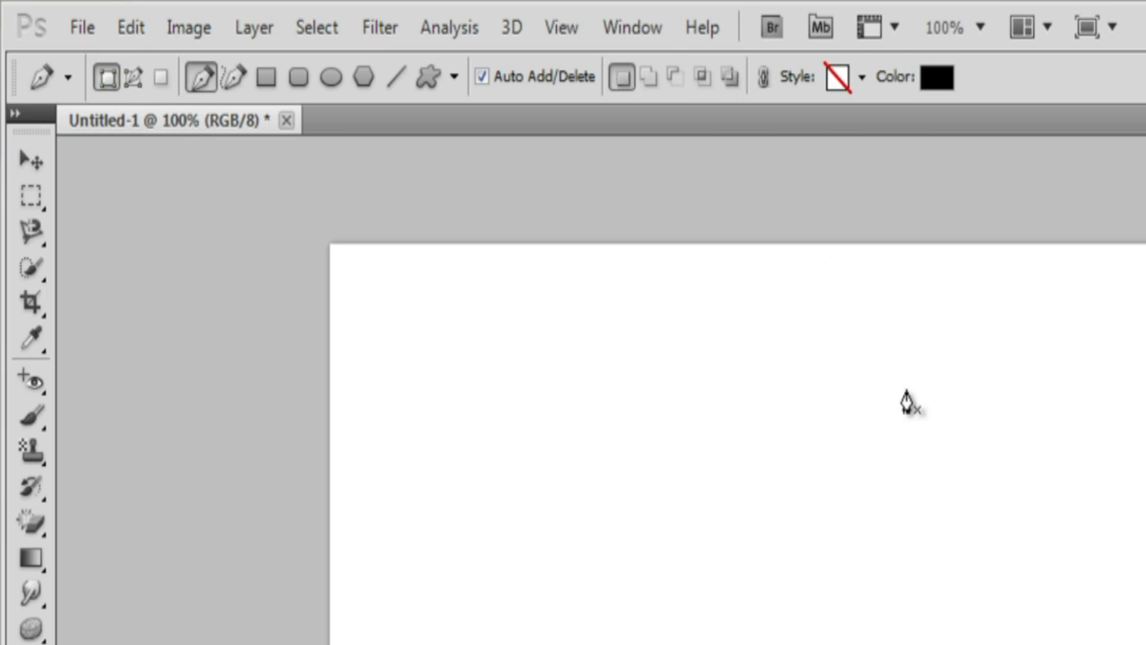
left_click(692, 409)
left_click_drag(795, 445, 983, 513)
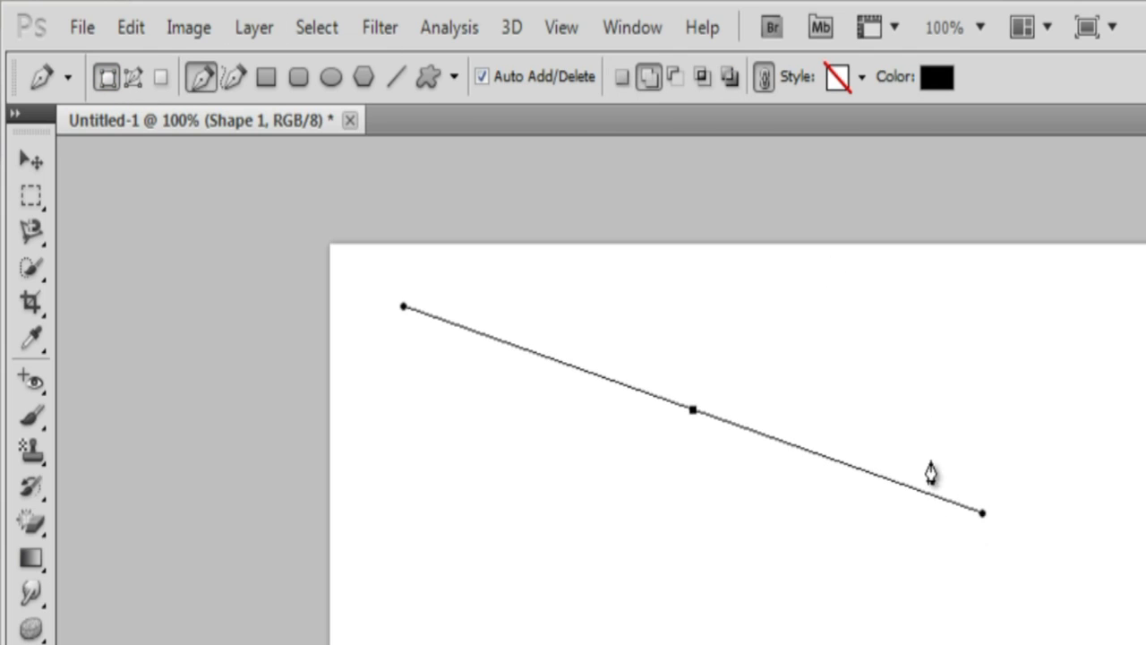
left_click_drag(900, 396, 741, 642)
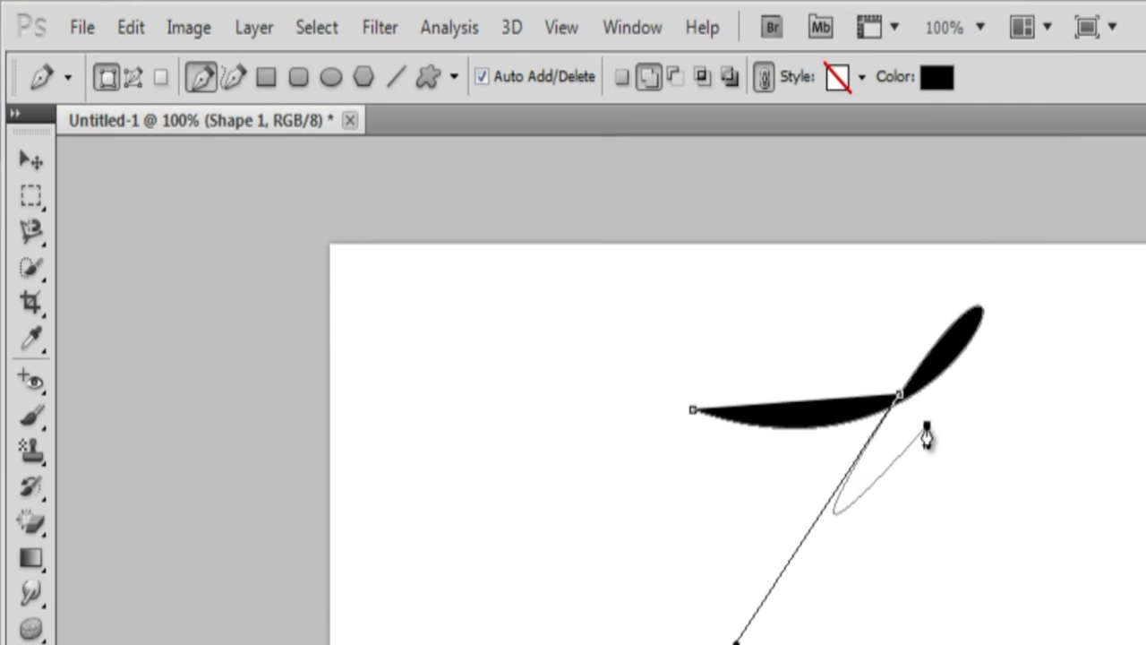
left_click(926, 425)
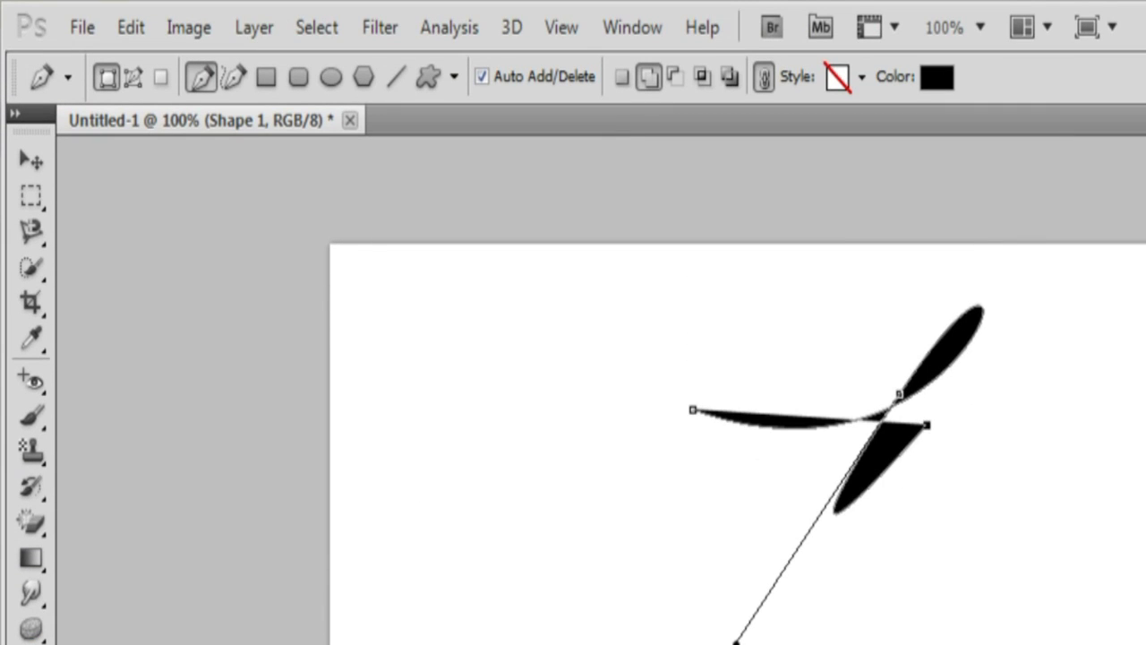
Trace a closed outline with the magnetic Freeform Pen, creating black-filled Shape 2 on the left
key("shift+p")
left_click(613, 507)
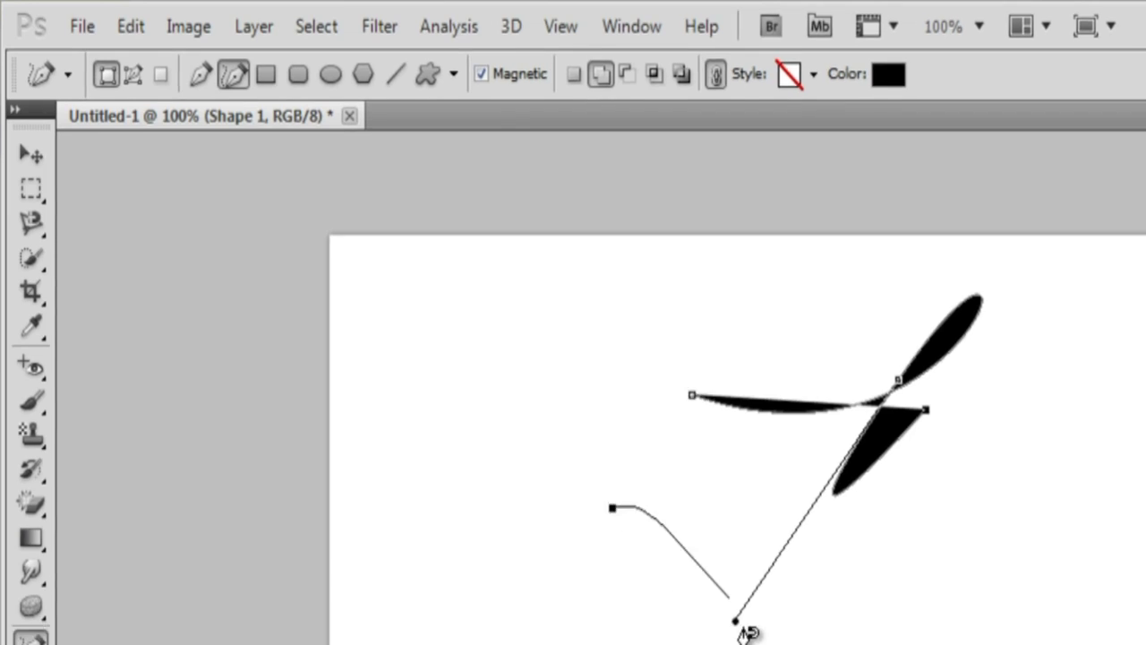
left_click(682, 477)
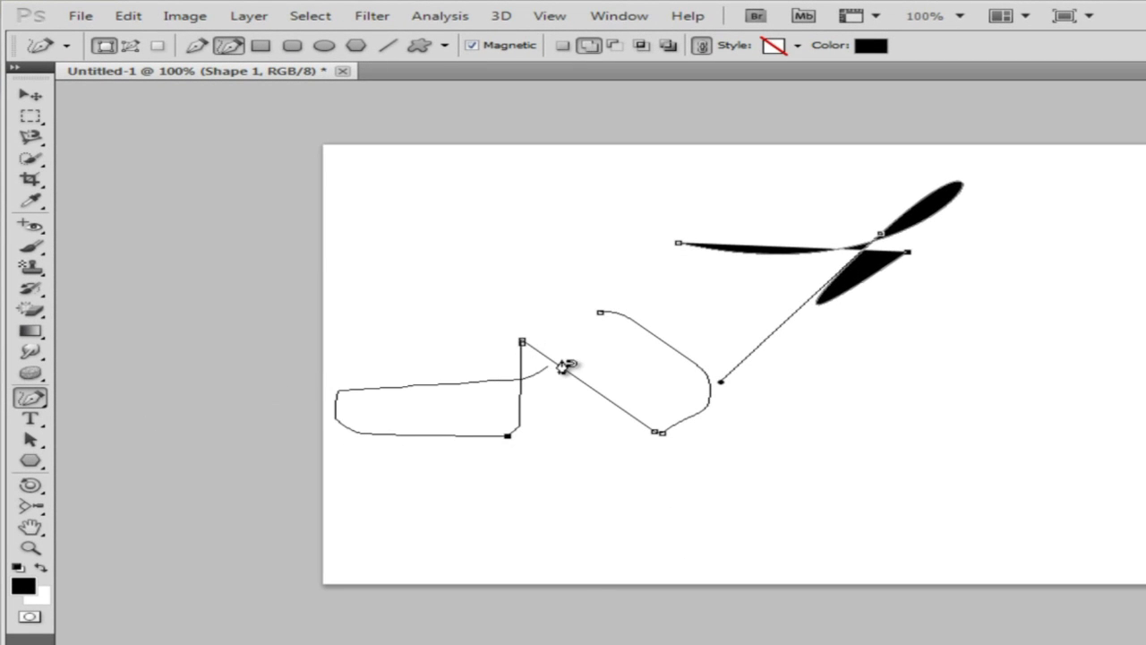
left_click(480, 311)
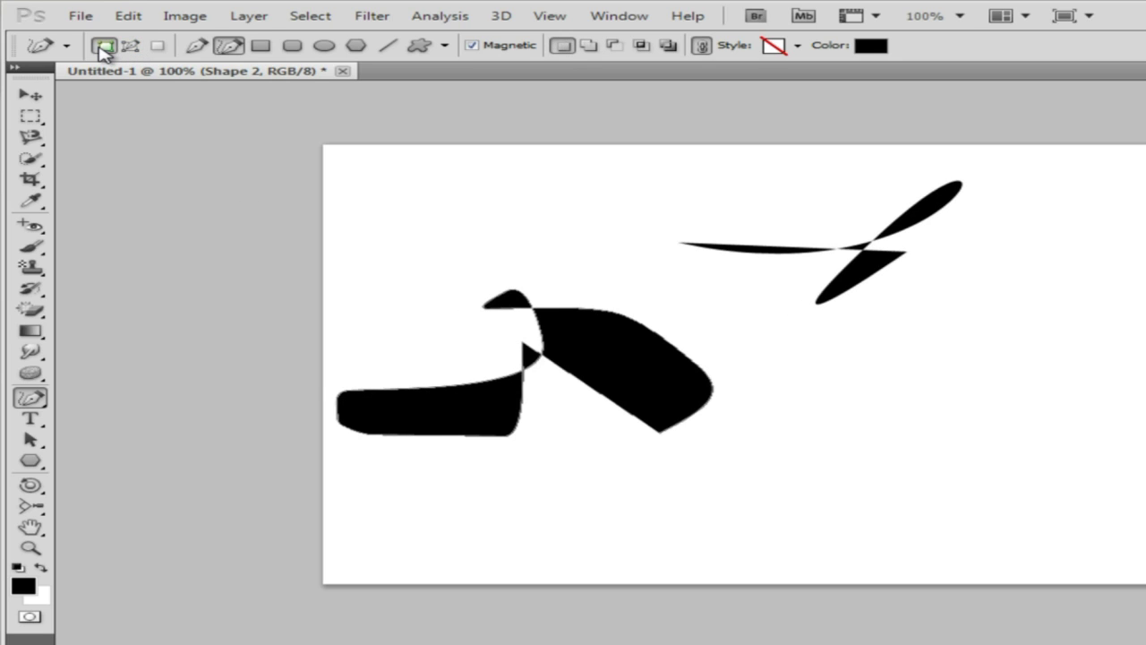
In Paths mode, draw three closed unfilled outlines: two on the right, one top-left
left_click(133, 45)
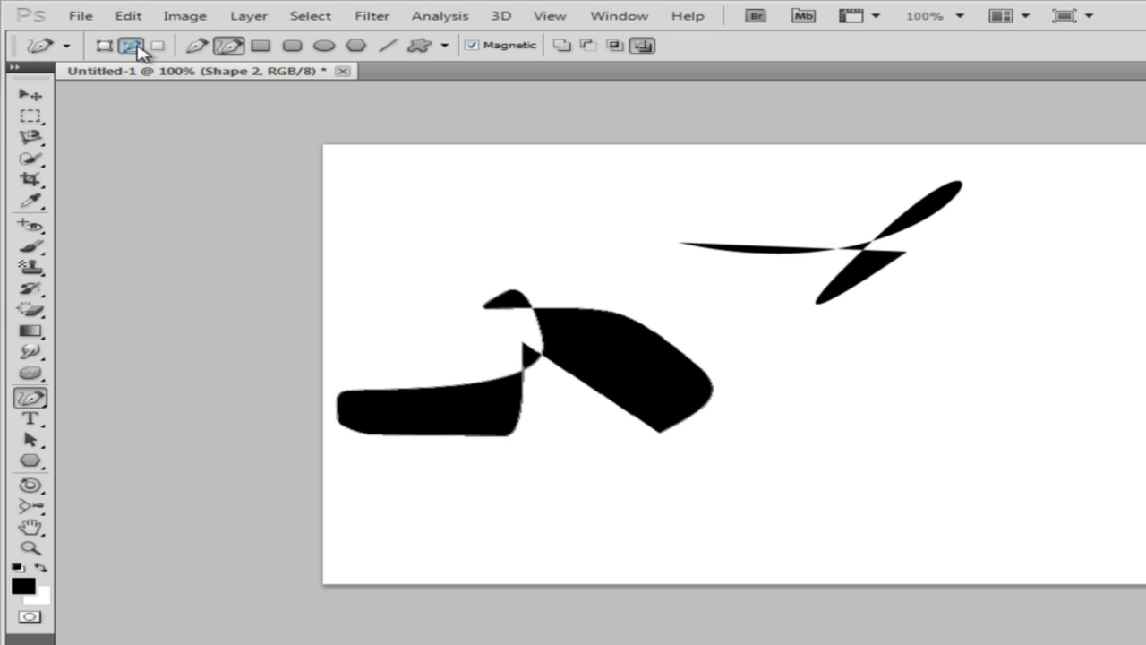
left_click(831, 336)
left_click(947, 397)
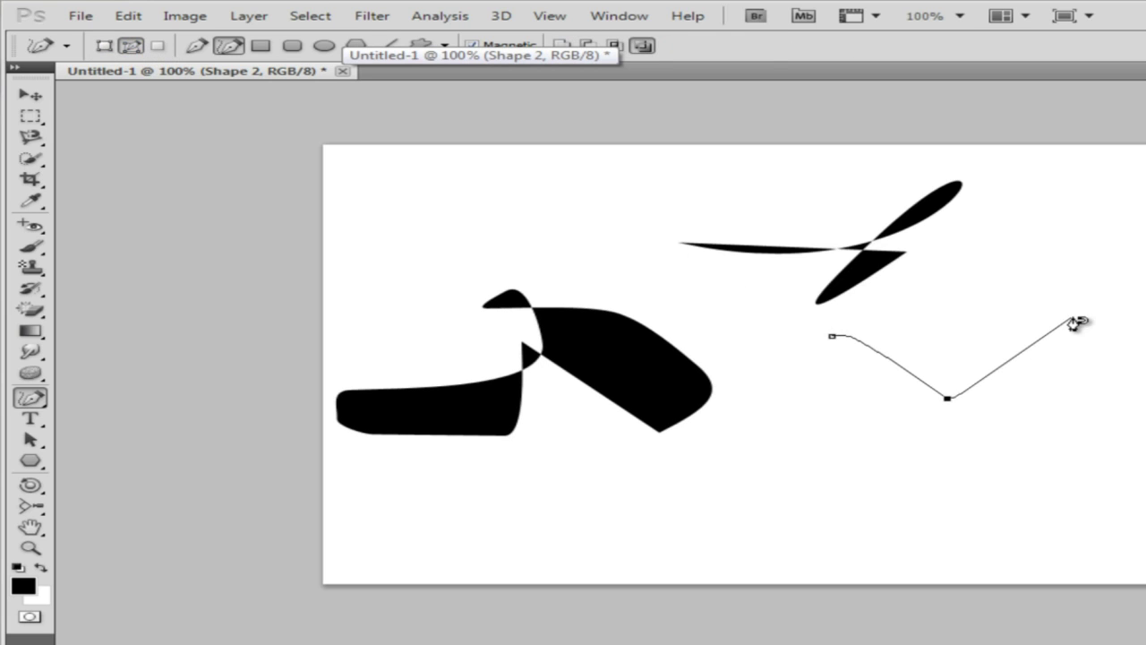
double_click(1073, 319)
left_click(1108, 429)
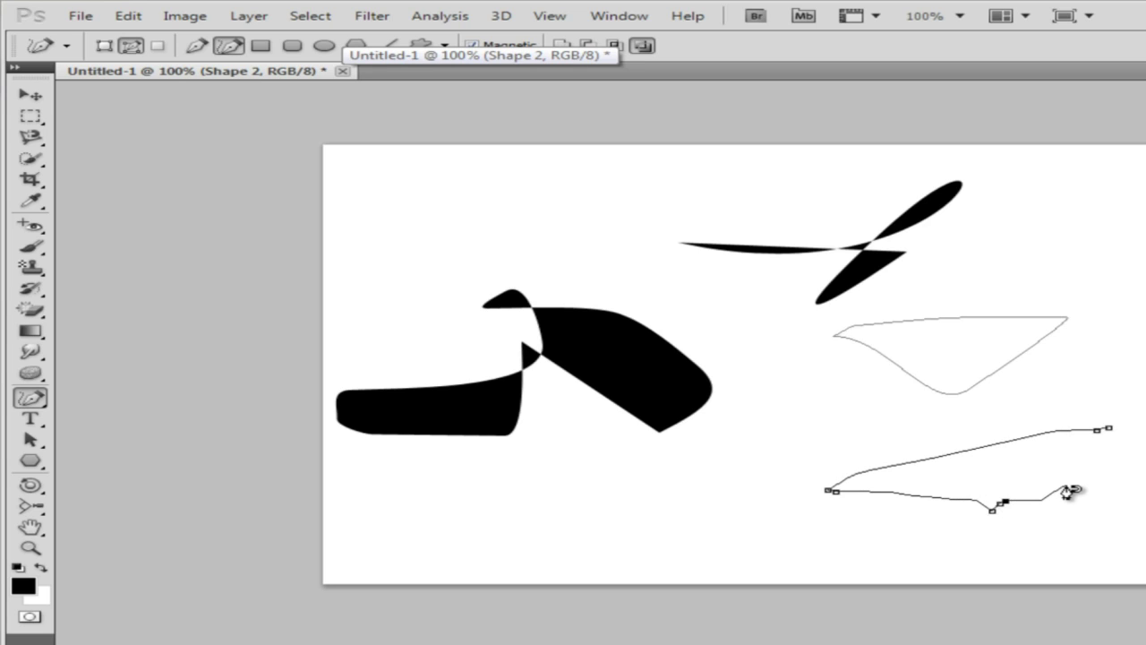
double_click(1067, 490)
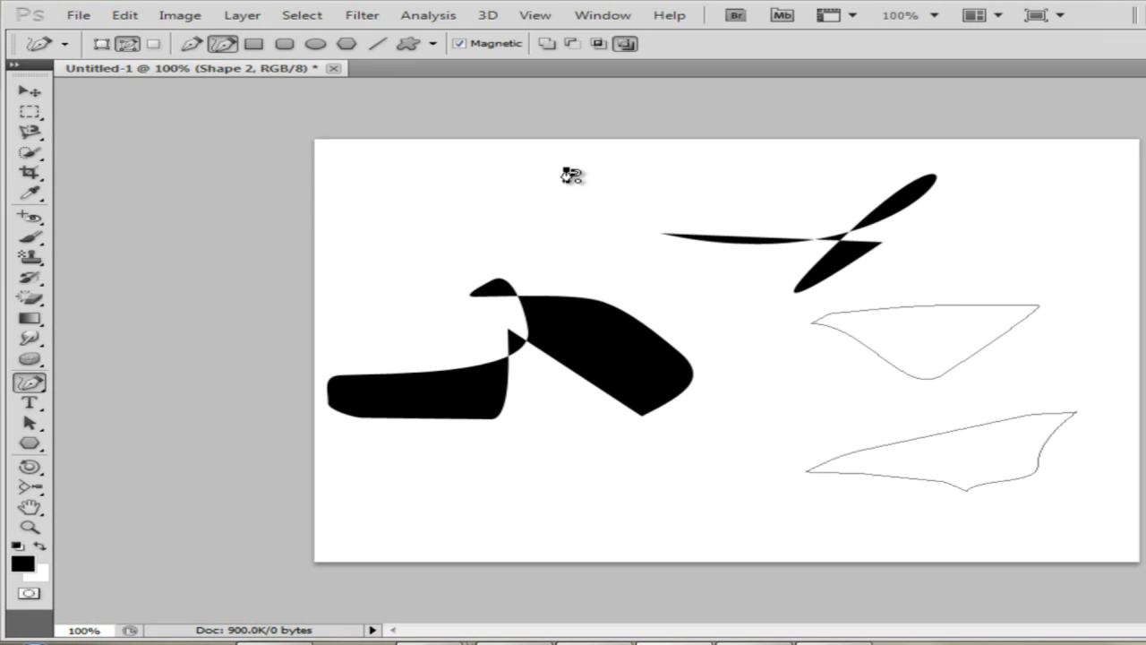
left_click(564, 169)
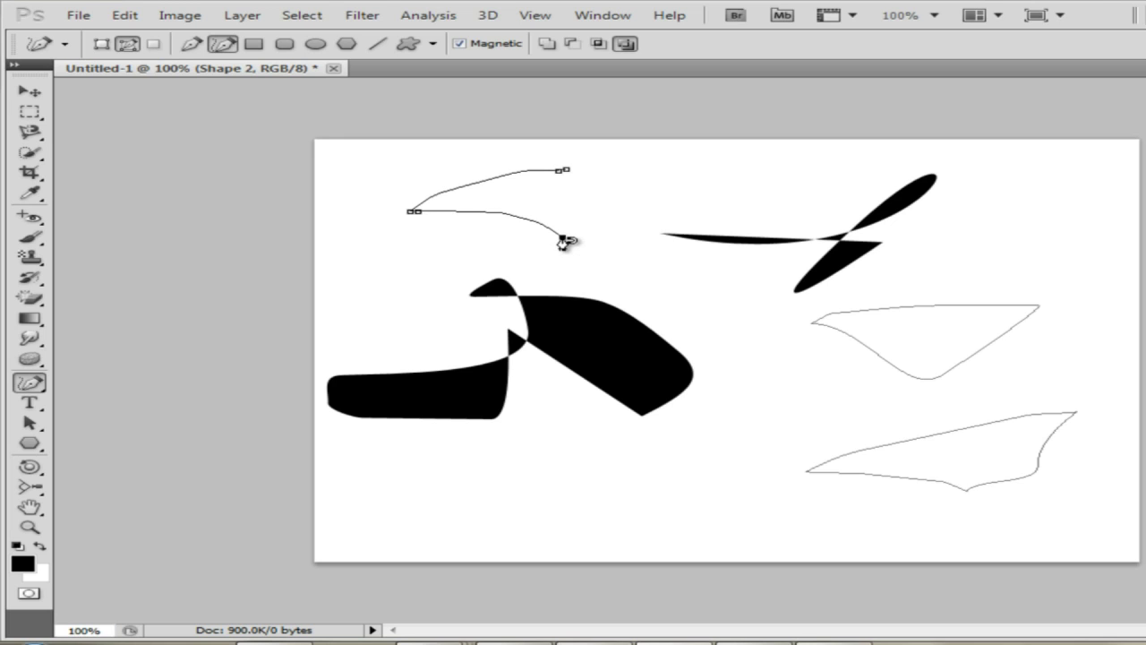
double_click(616, 260)
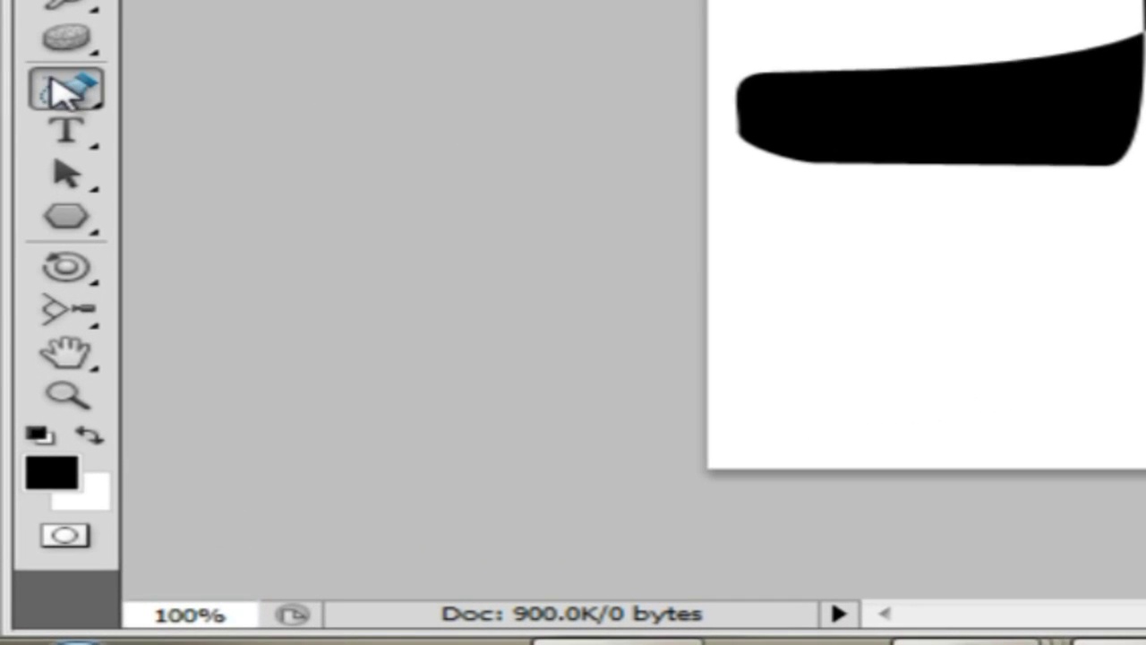
Use the Add Anchor Point Tool to add and drag new points on the middle and lower right-hand outlines
right_click(69, 94)
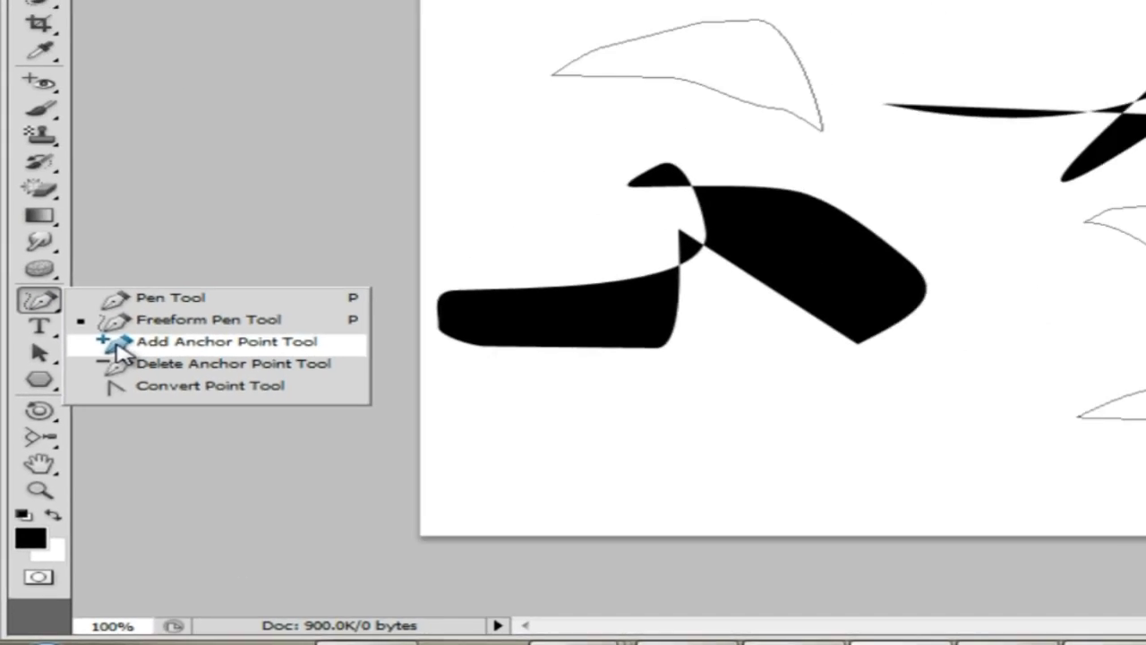
left_click(201, 168)
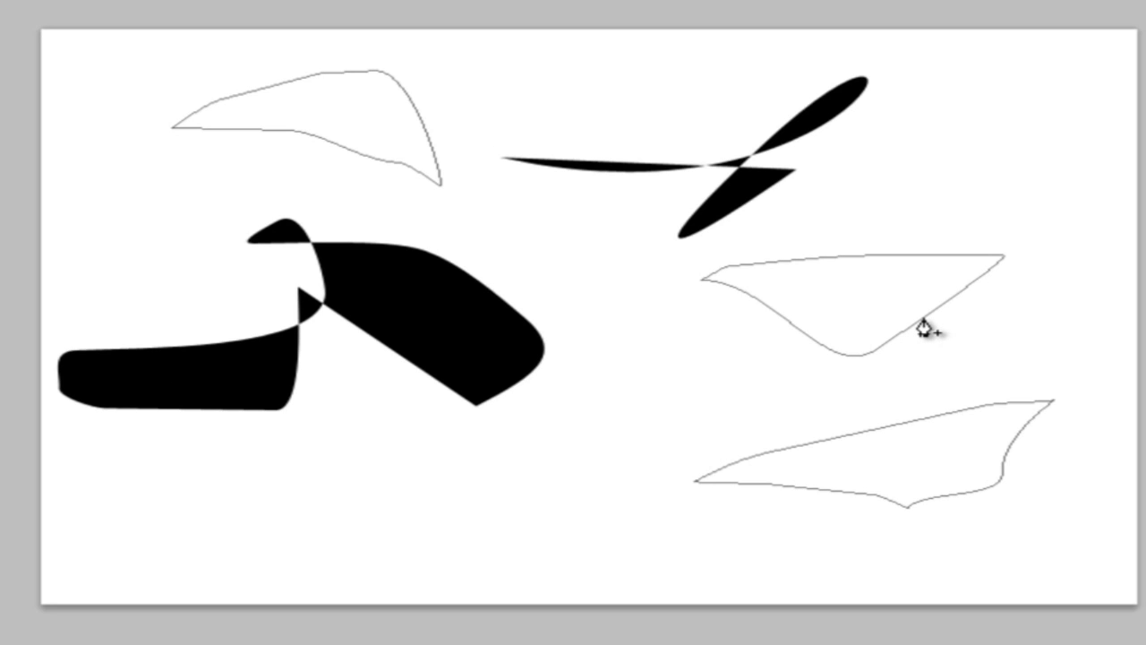
left_click(922, 320)
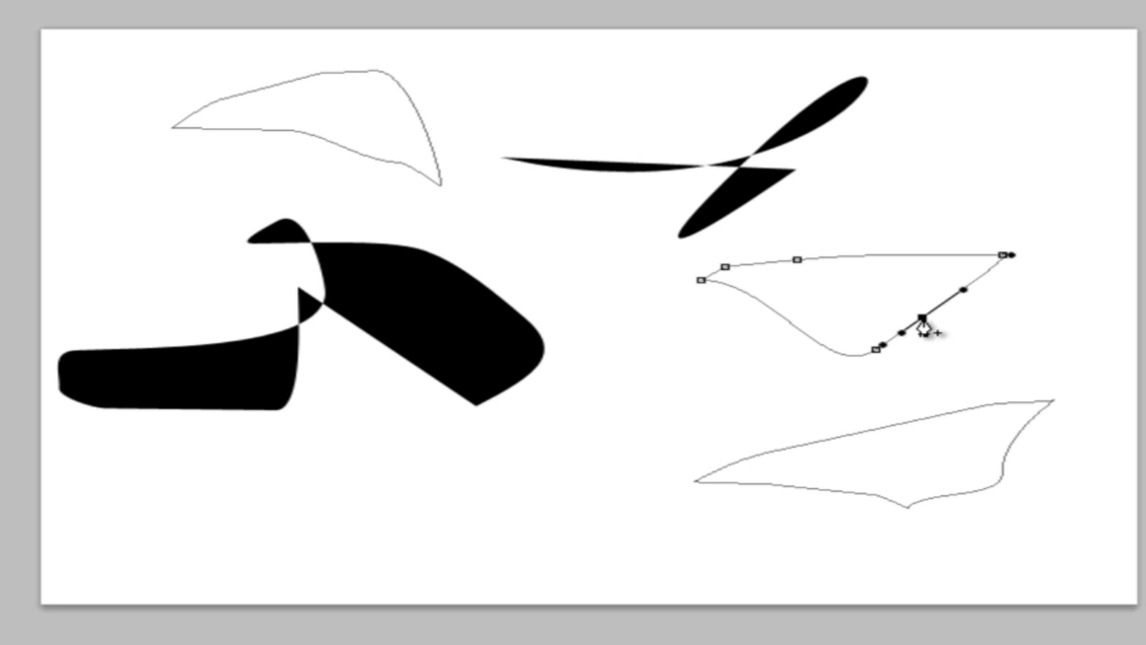
left_click_drag(922, 320, 976, 381)
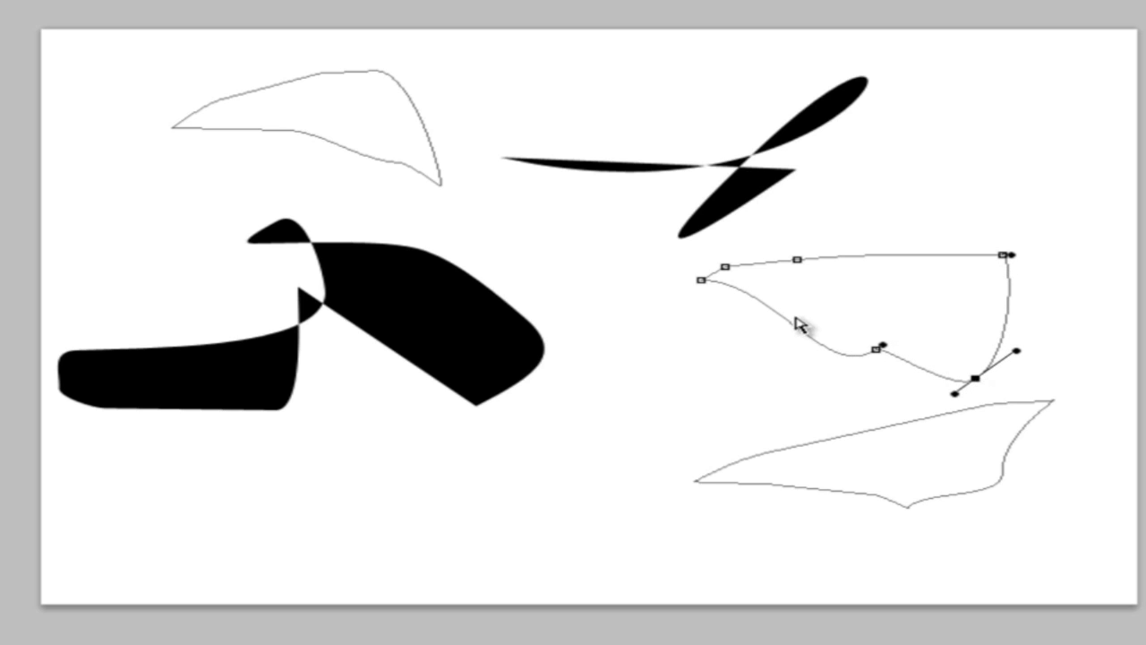
left_click_drag(785, 317, 724, 383)
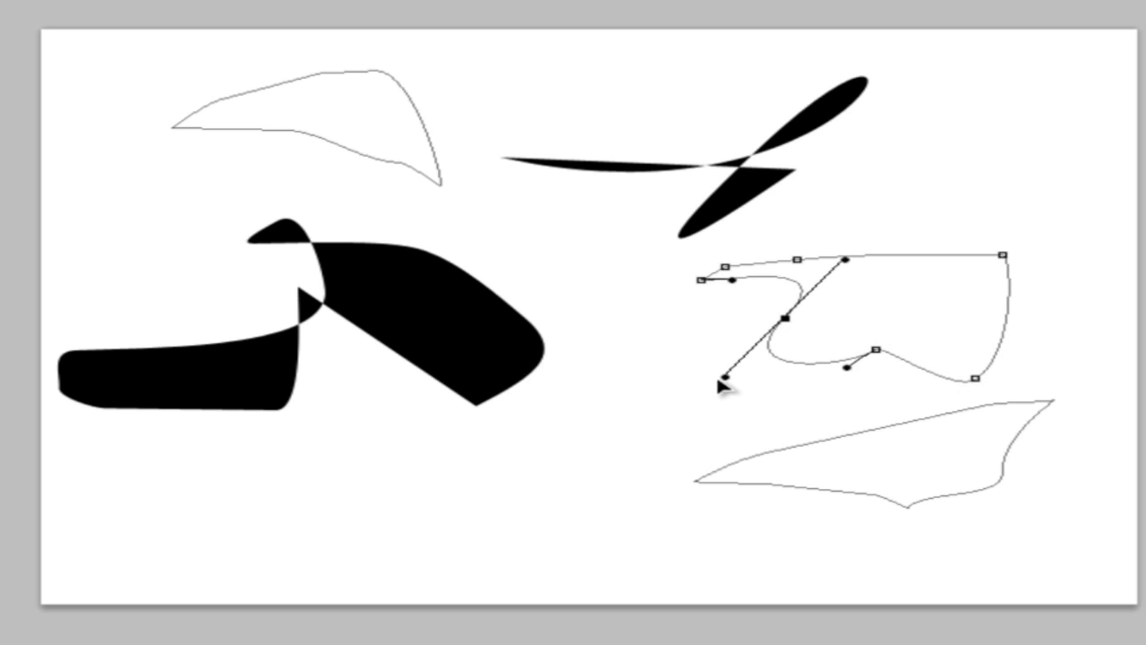
left_click_drag(824, 441, 822, 488)
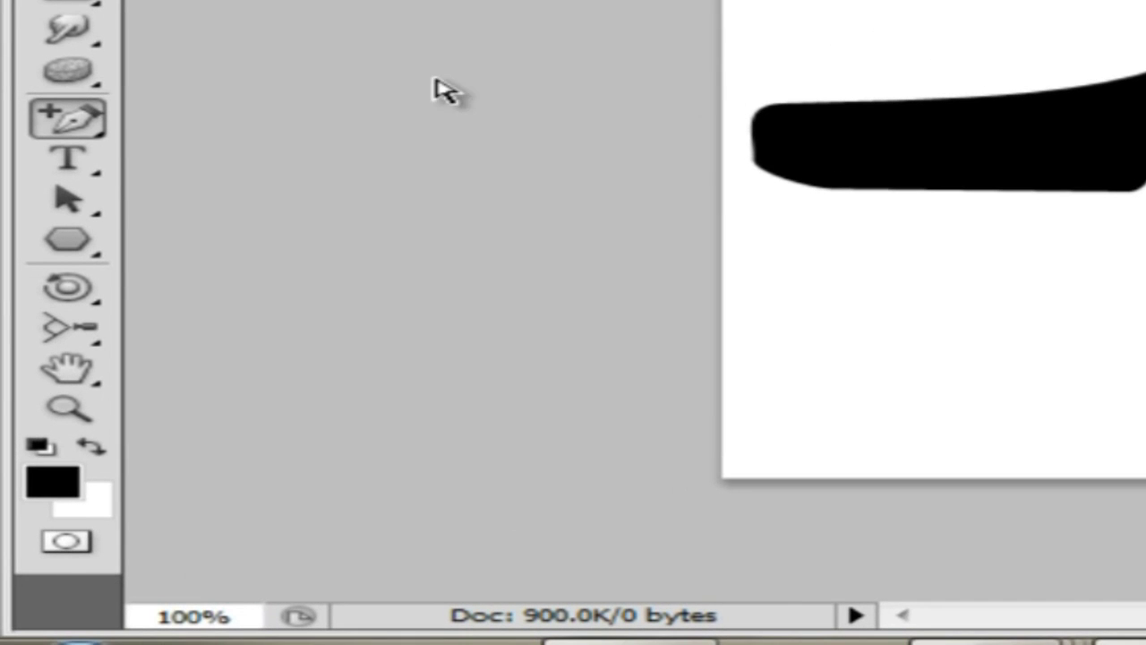
With the Delete Anchor Point Tool, remove two anchors from the upper-right outline and one from the bottom-right
right_click(72, 138)
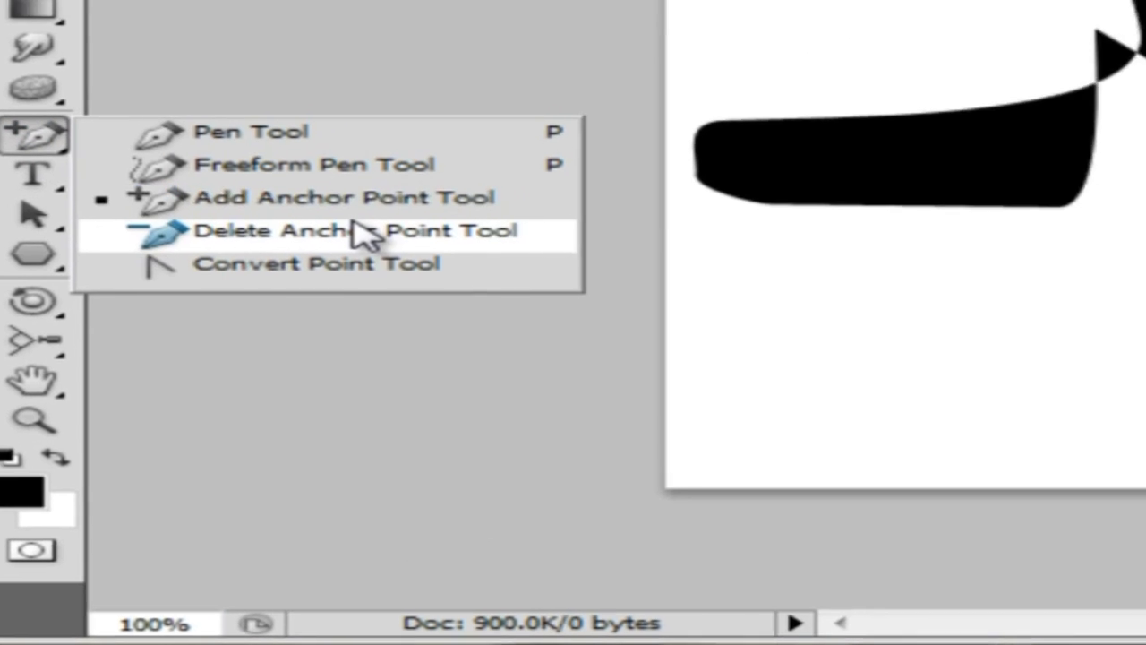
left_click(363, 231)
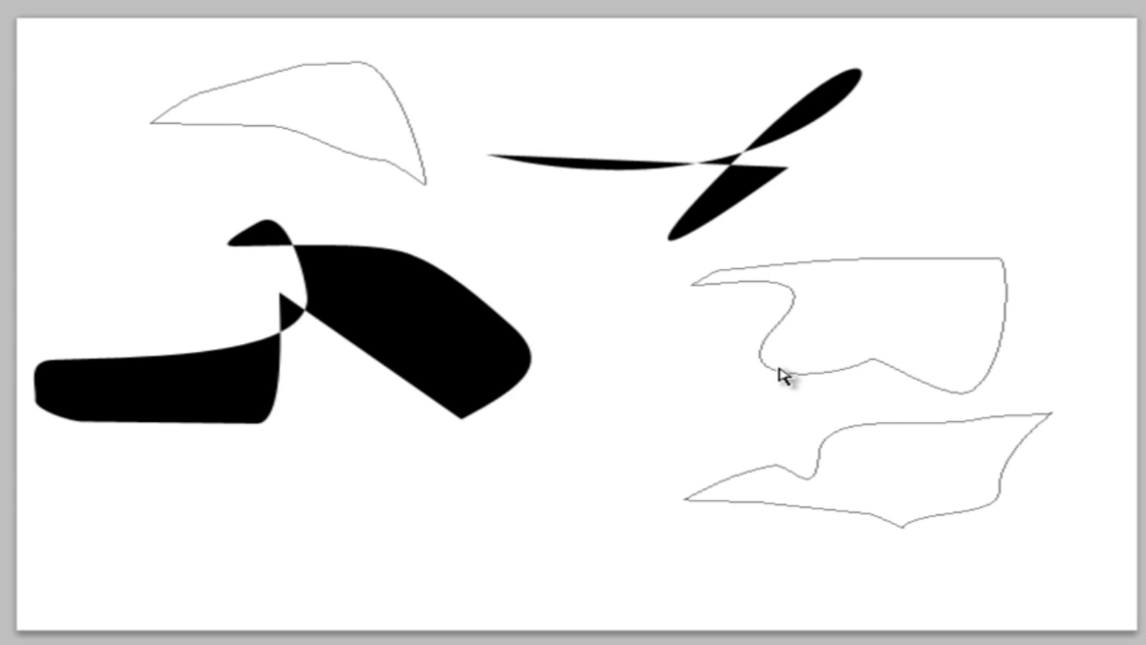
left_click(769, 372)
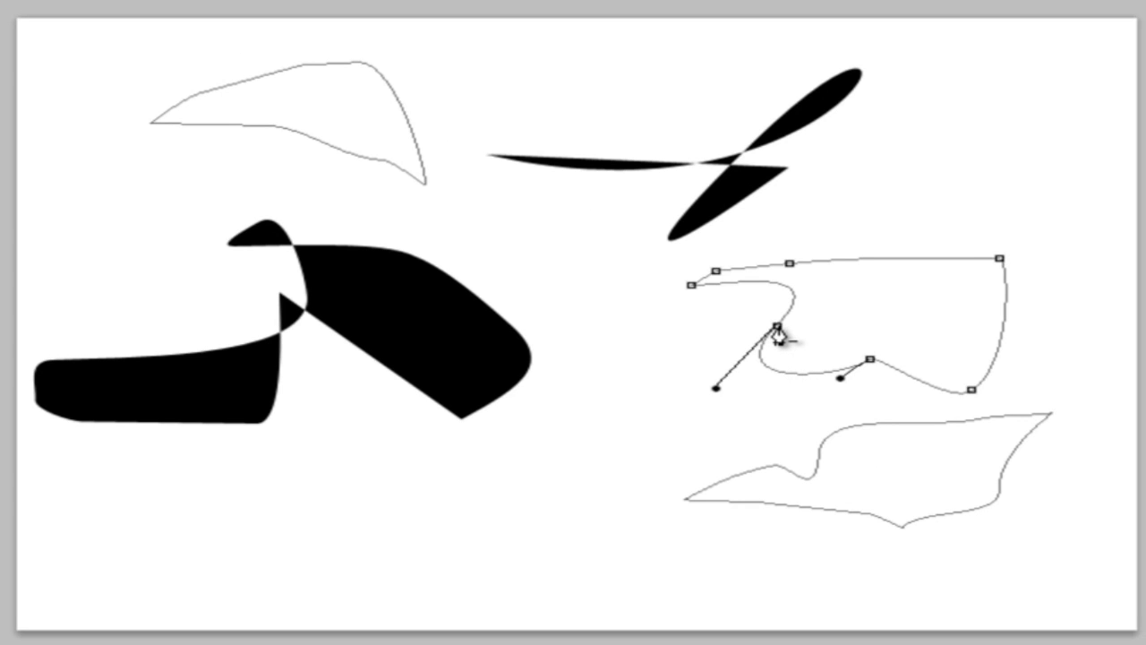
left_click(777, 325)
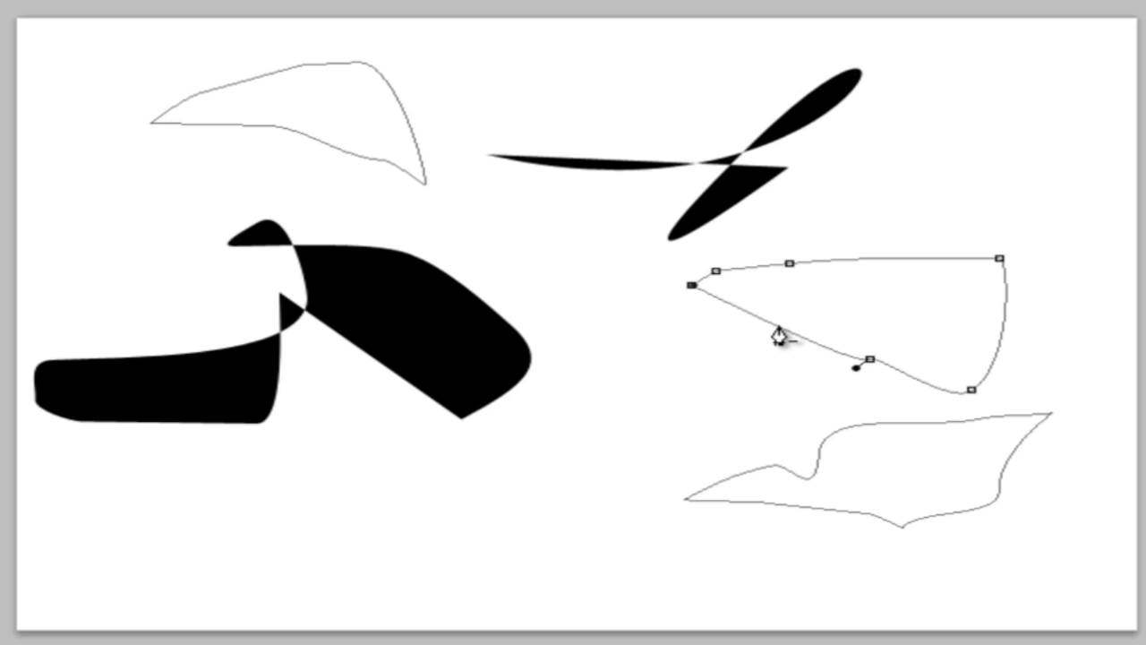
left_click(869, 359)
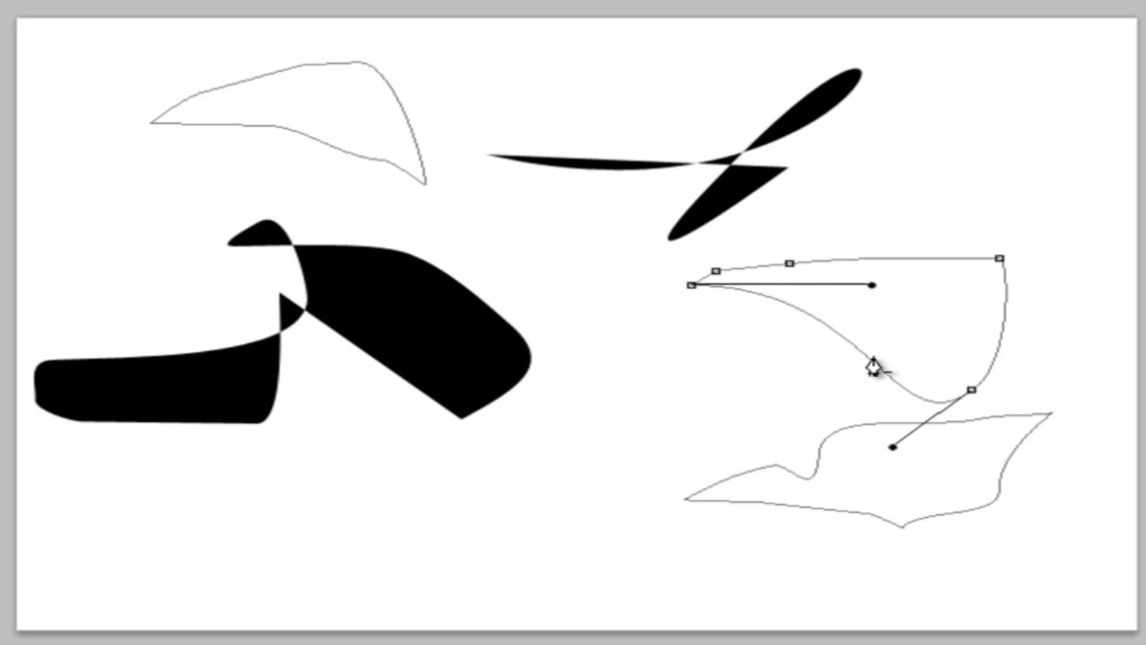
left_click(778, 474)
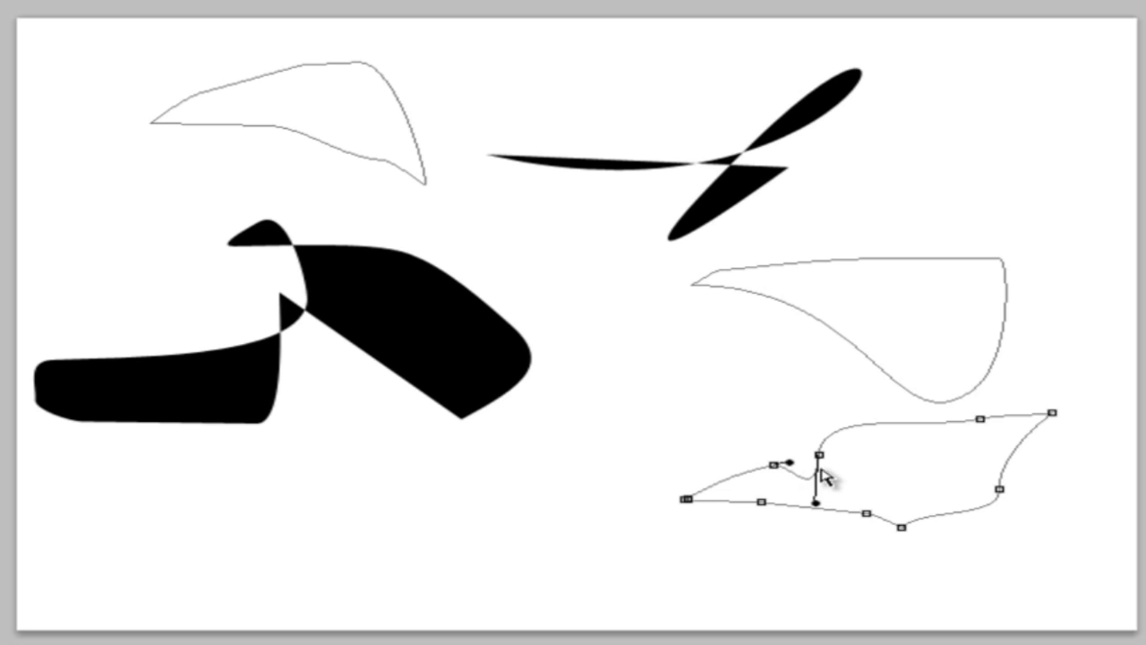
left_click(818, 455)
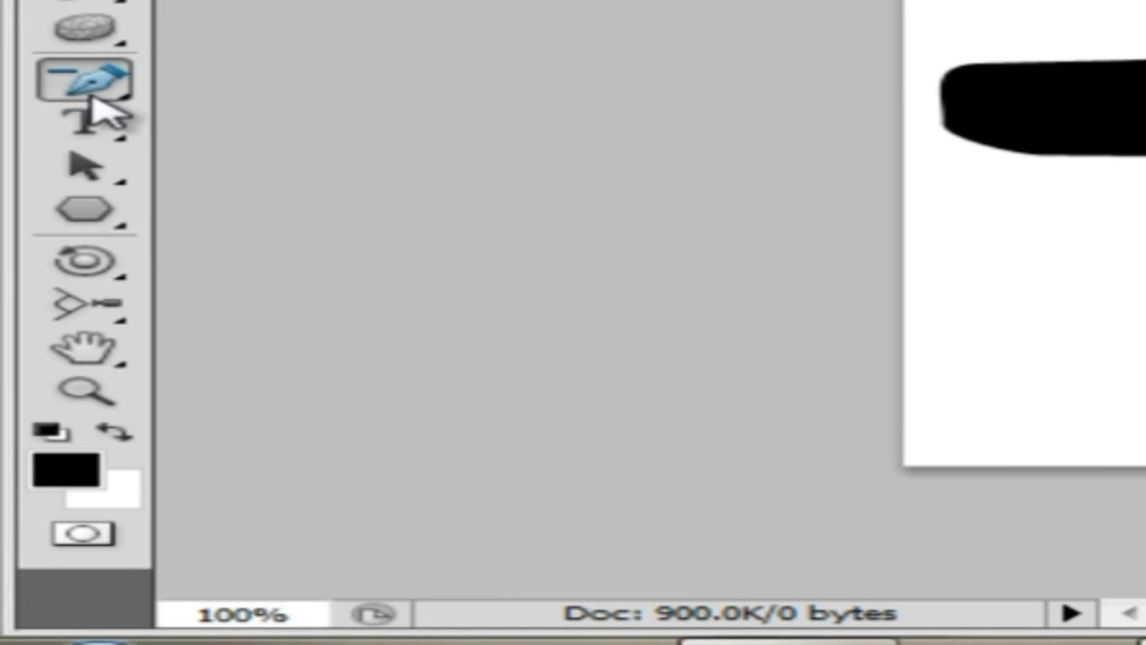
left_click(95, 98)
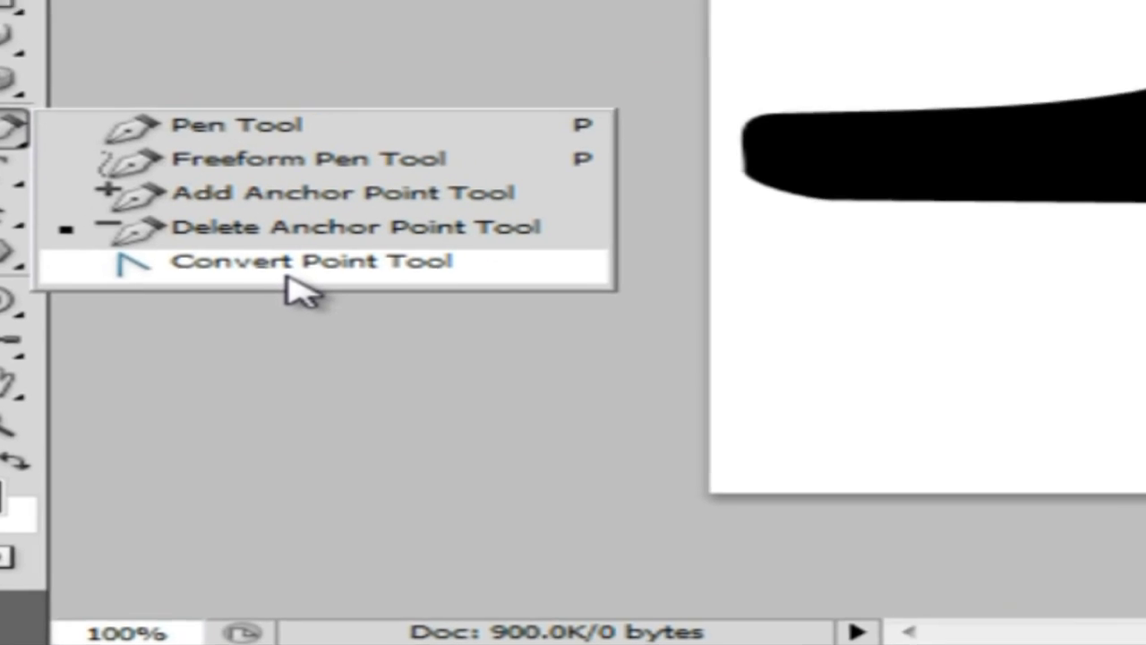
With the Convert Point Tool, toggle three bottom-outline anchors and make the upper outline's left end a corner
left_click(434, 240)
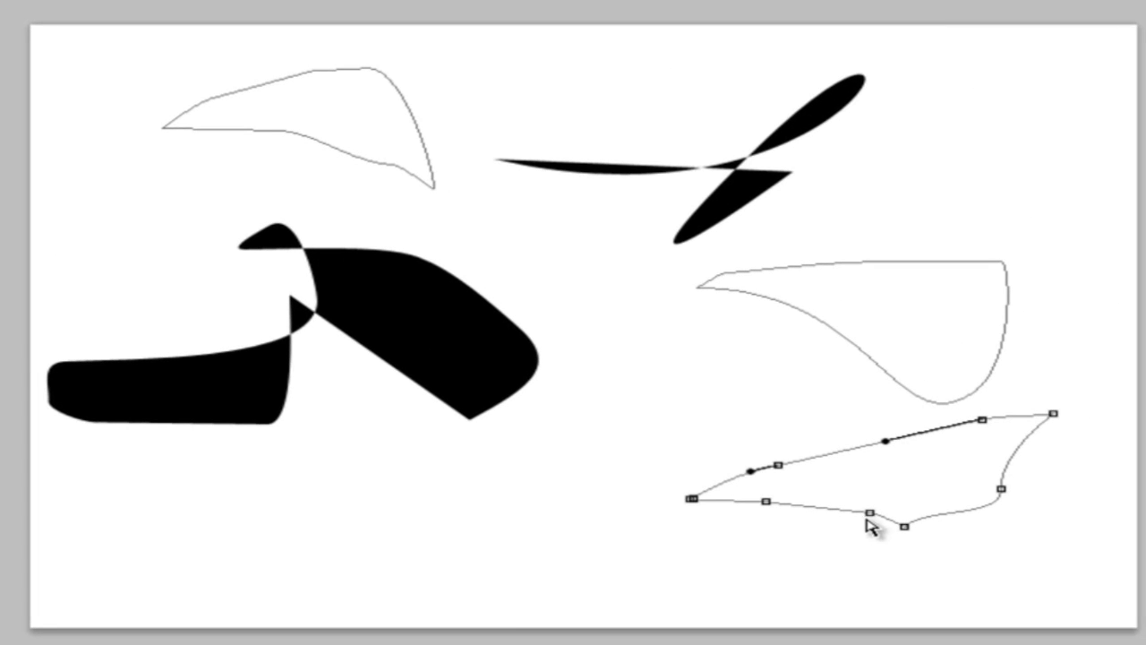
left_click(869, 513)
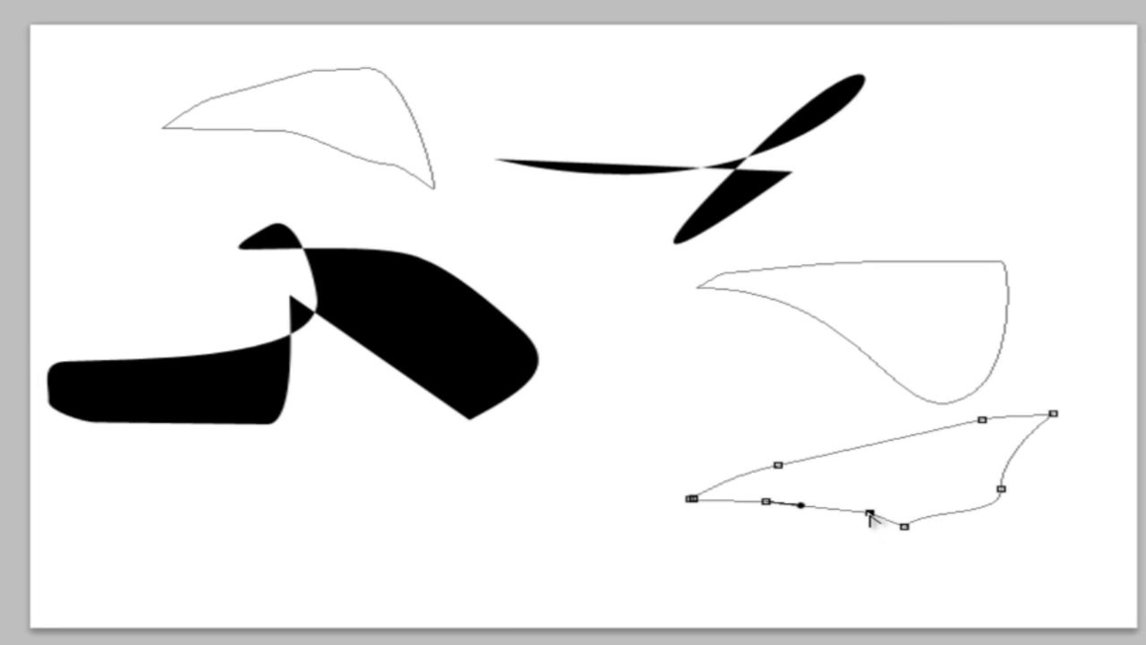
mouse_move(870, 513)
left_mouse_down()
mouse_move(890, 510)
mouse_move(886, 519)
left_mouse_up()
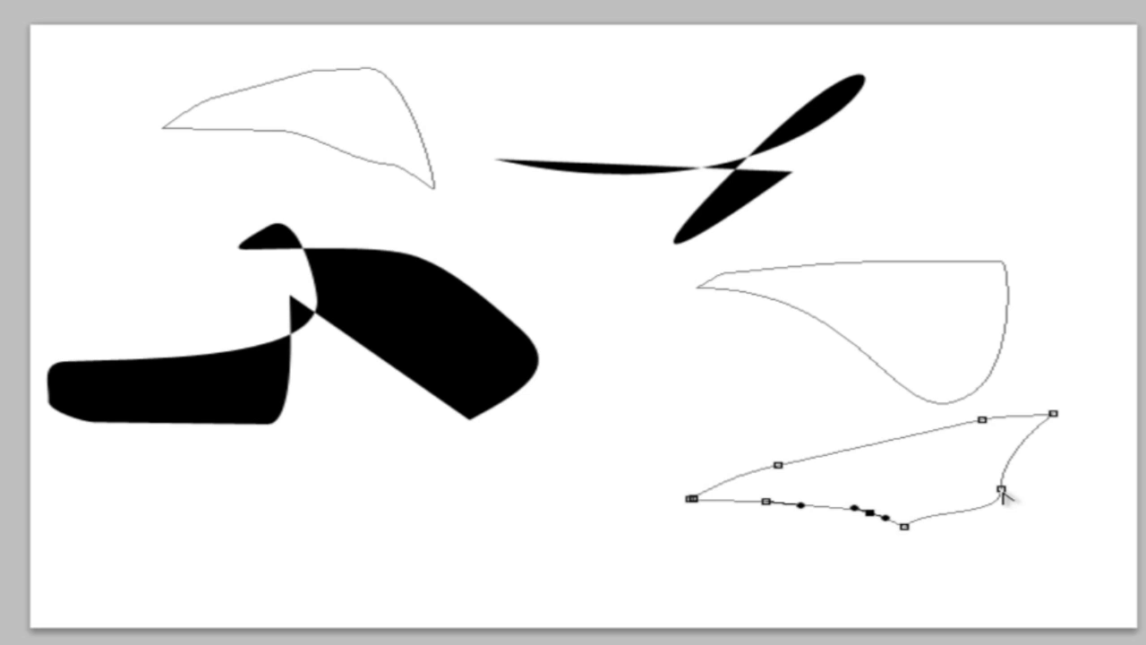
left_click(1001, 488)
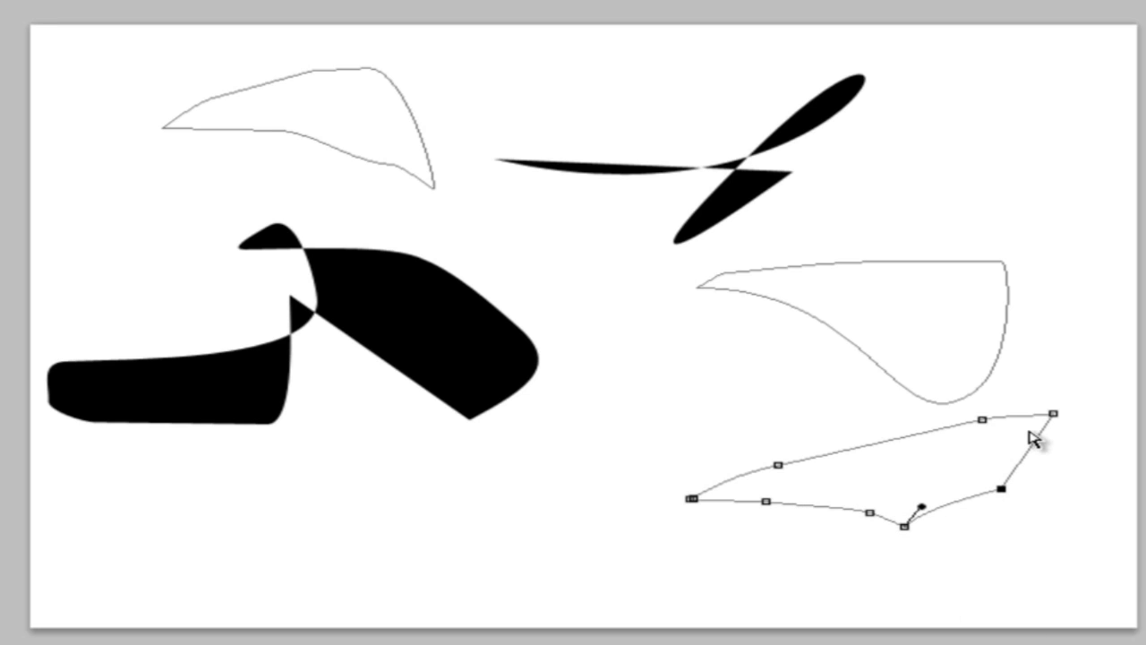
left_click(1052, 414)
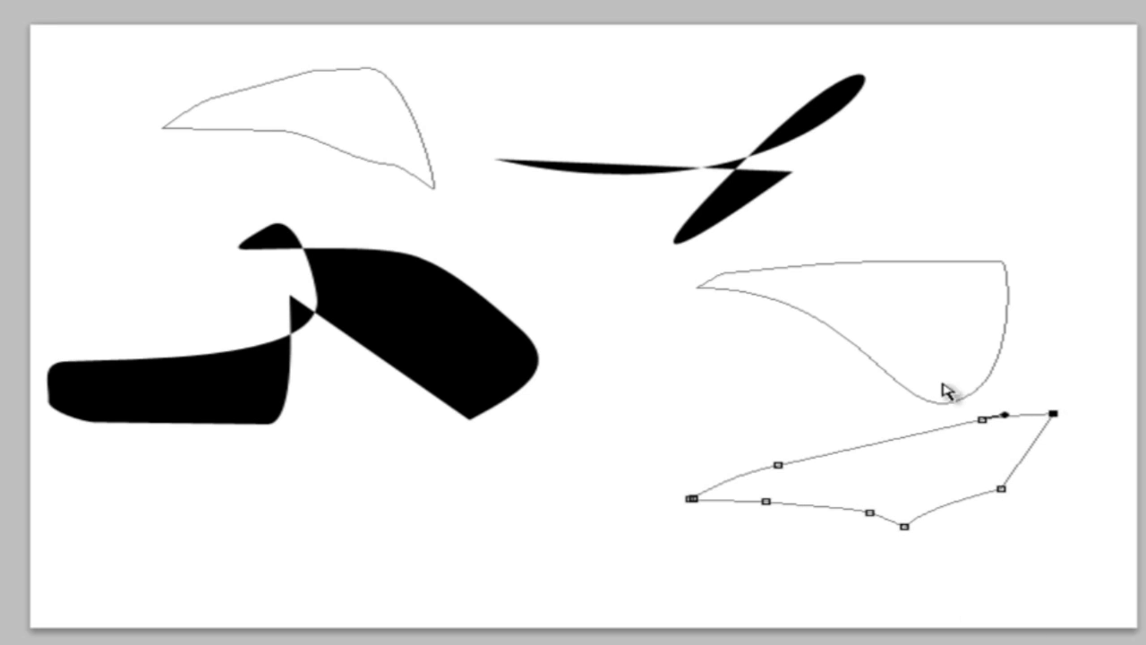
left_click(846, 339)
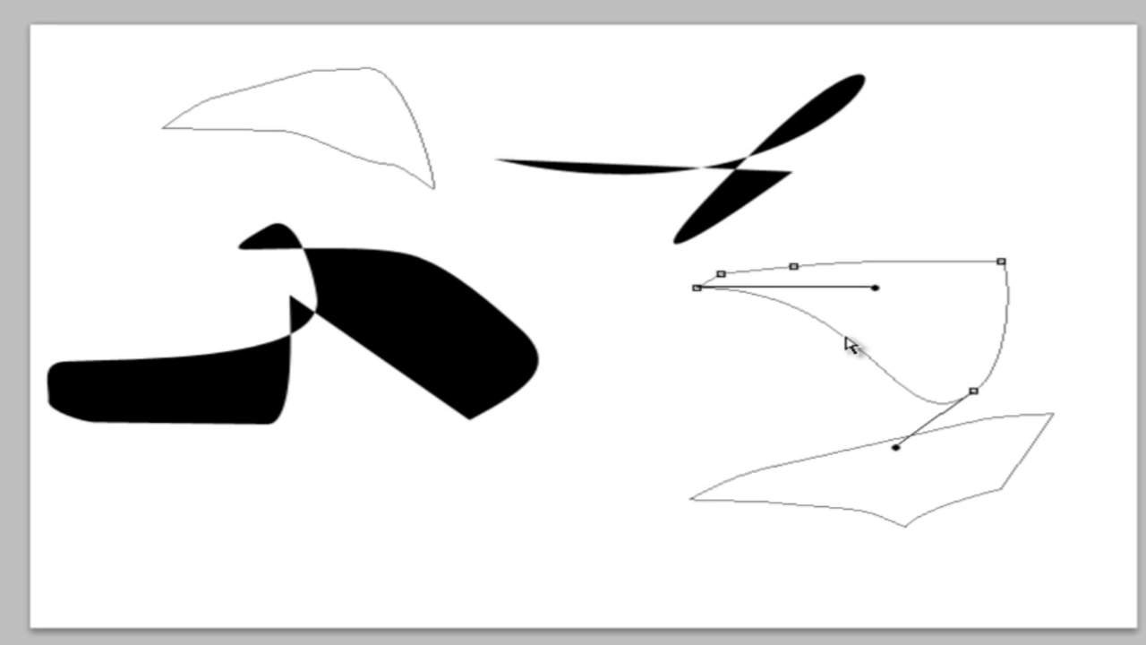
left_click(698, 287)
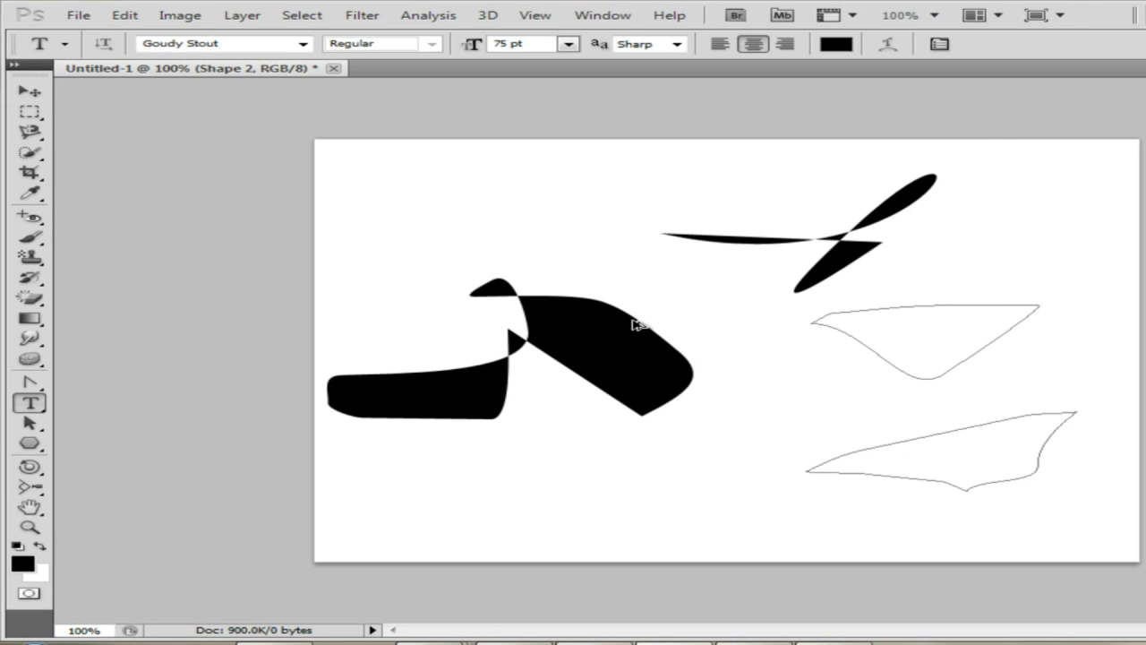
Undo the path edits and delete the remaining shape layer
key("ctrl+alt+z")
key("ctrl+alt+z")
key("ctrl+alt+z")
key("ctrl+z")
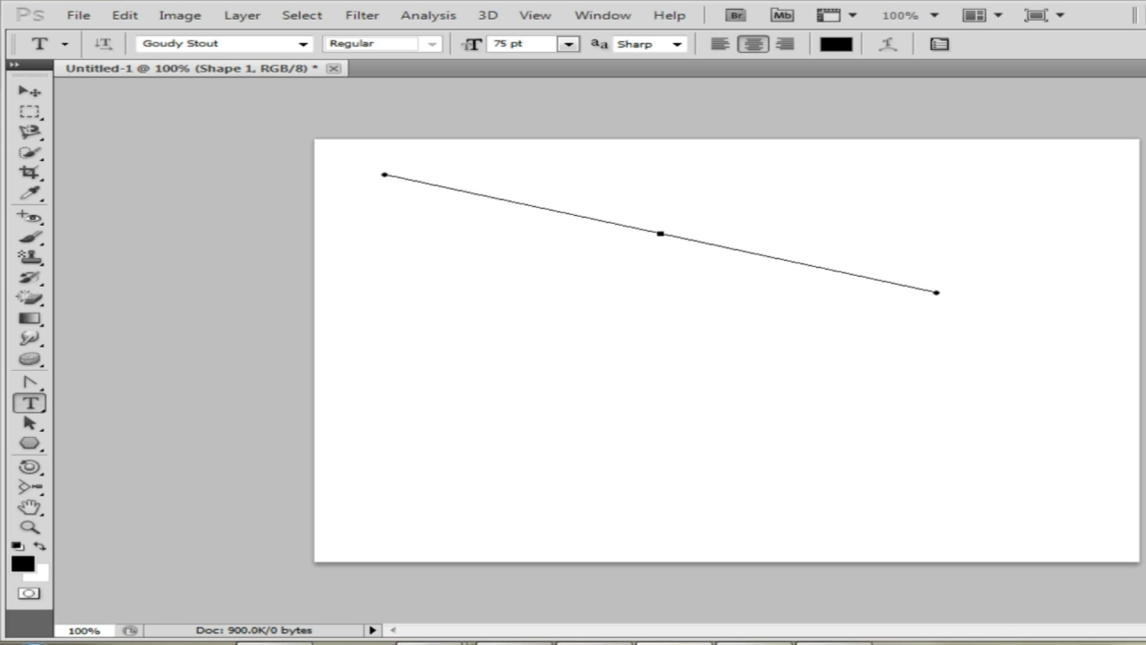
key("Delete")
key("Return")
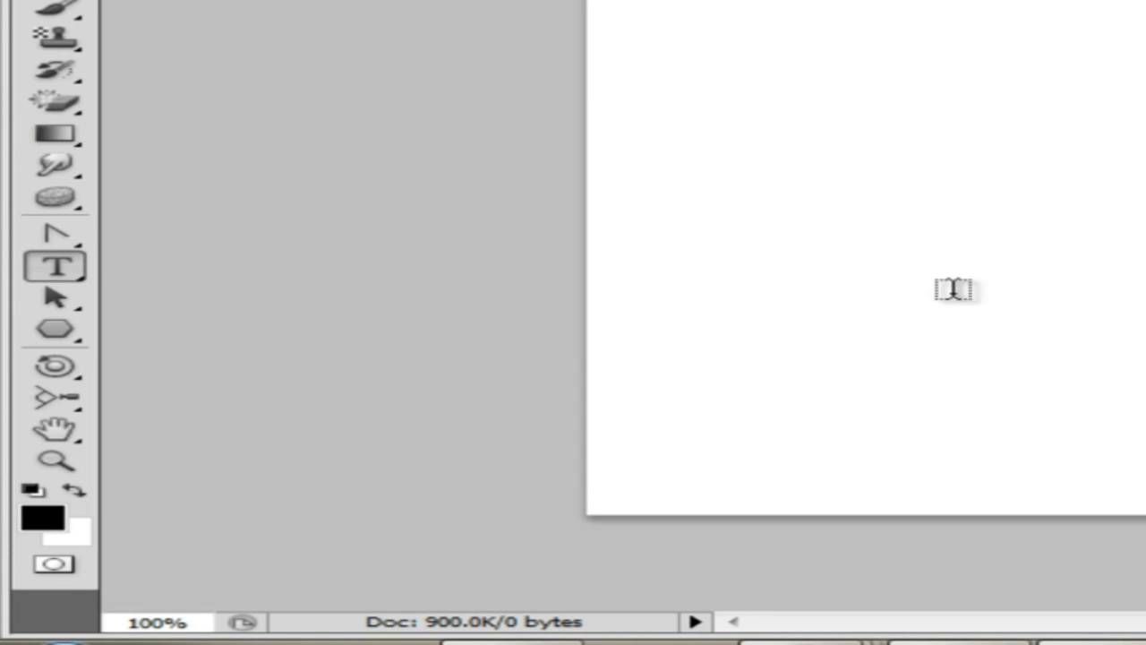
Add the text HAKJHD near the canvas top, commit it and nudge it right and down
right_click(87, 282)
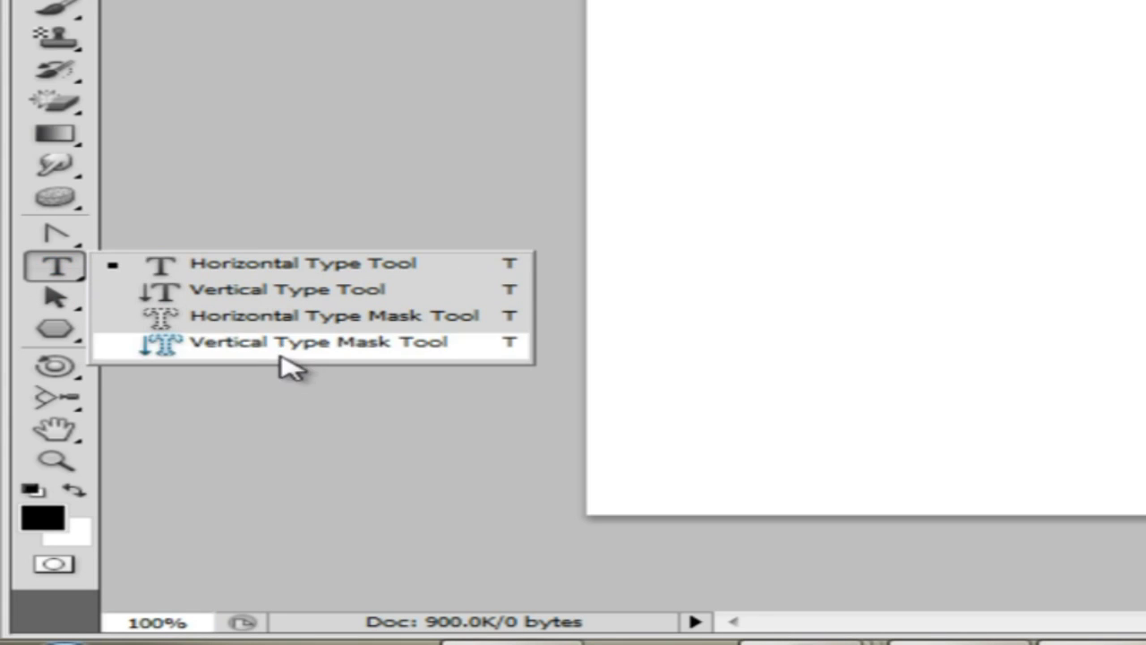
left_click(81, 268)
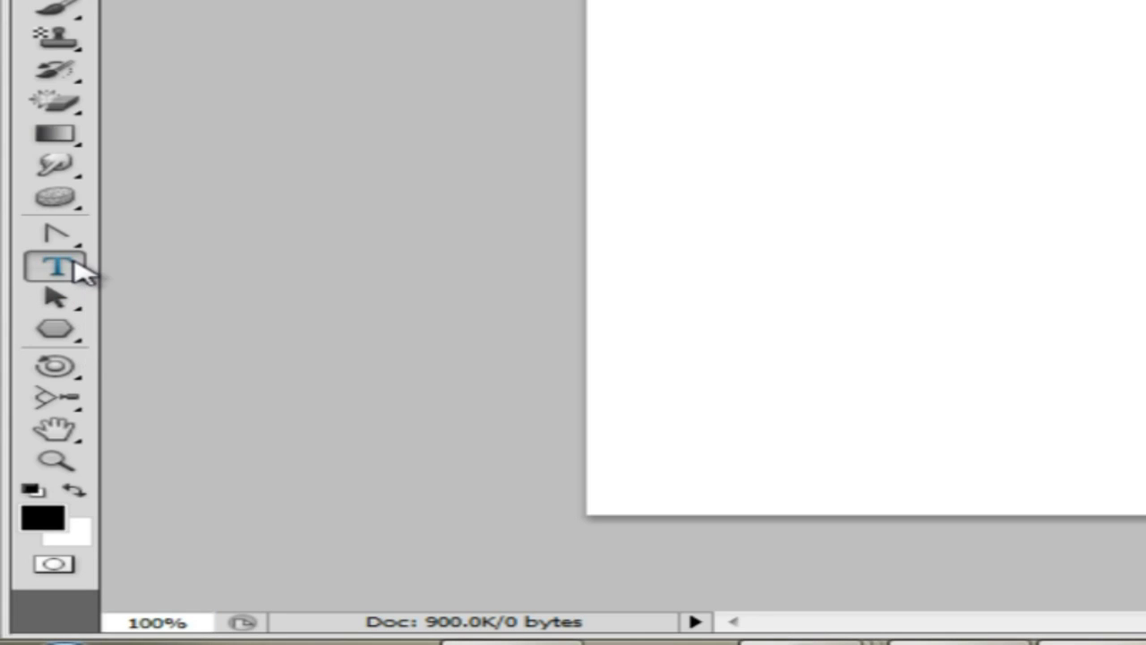
left_click(405, 164)
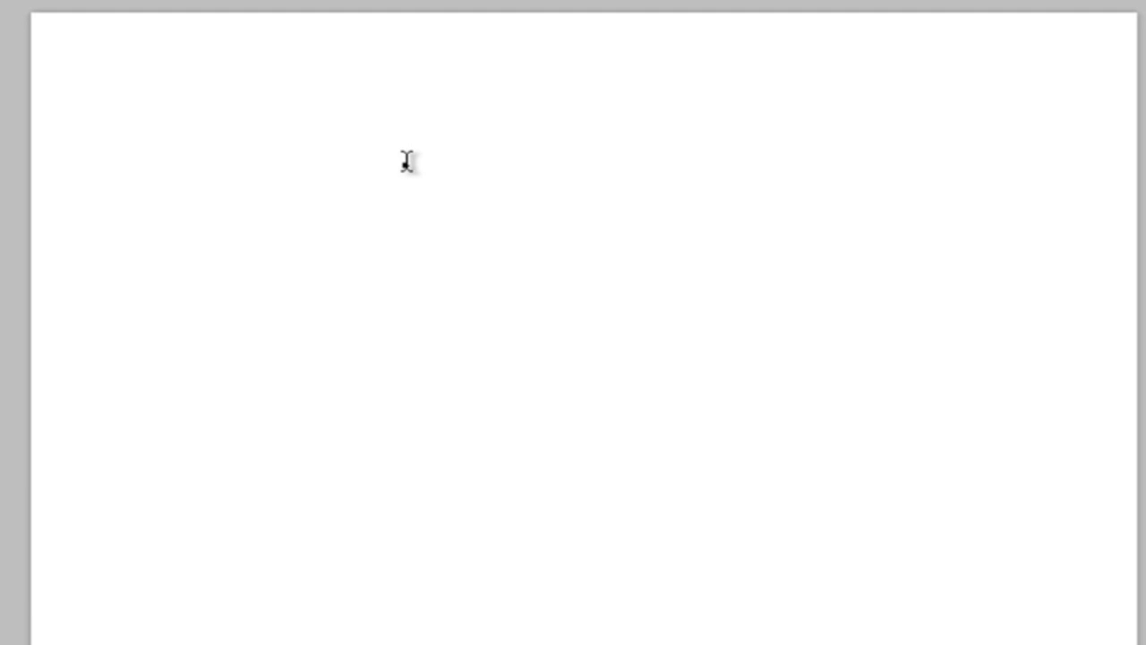
type("SDAKJHDKJ")
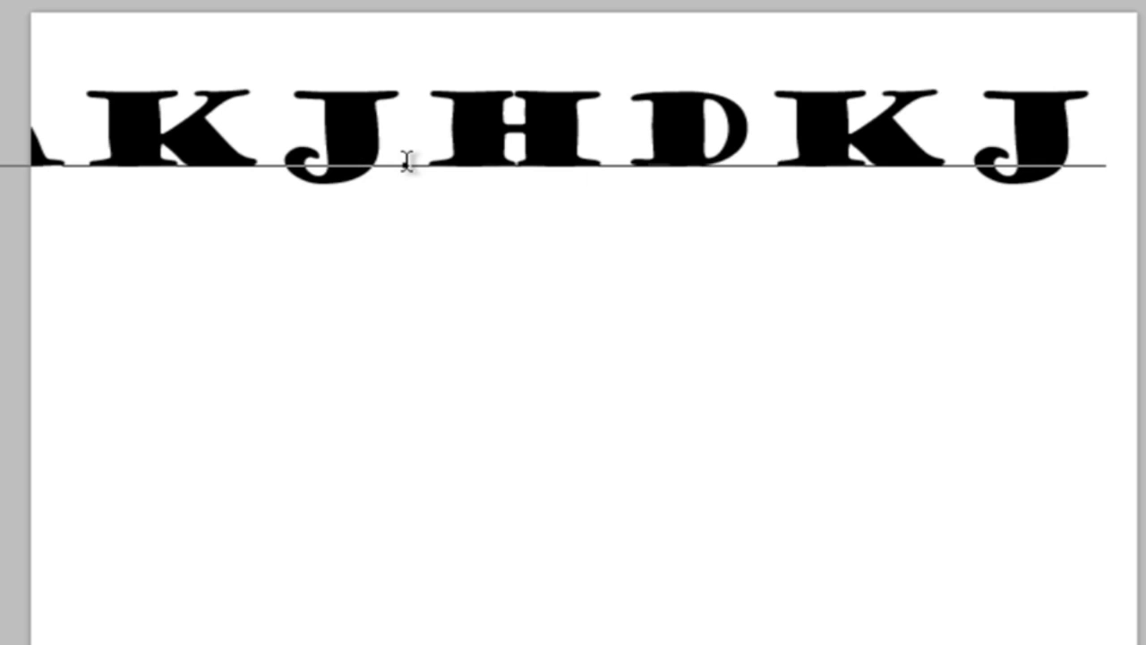
key("BackSpace")
key("BackSpace")
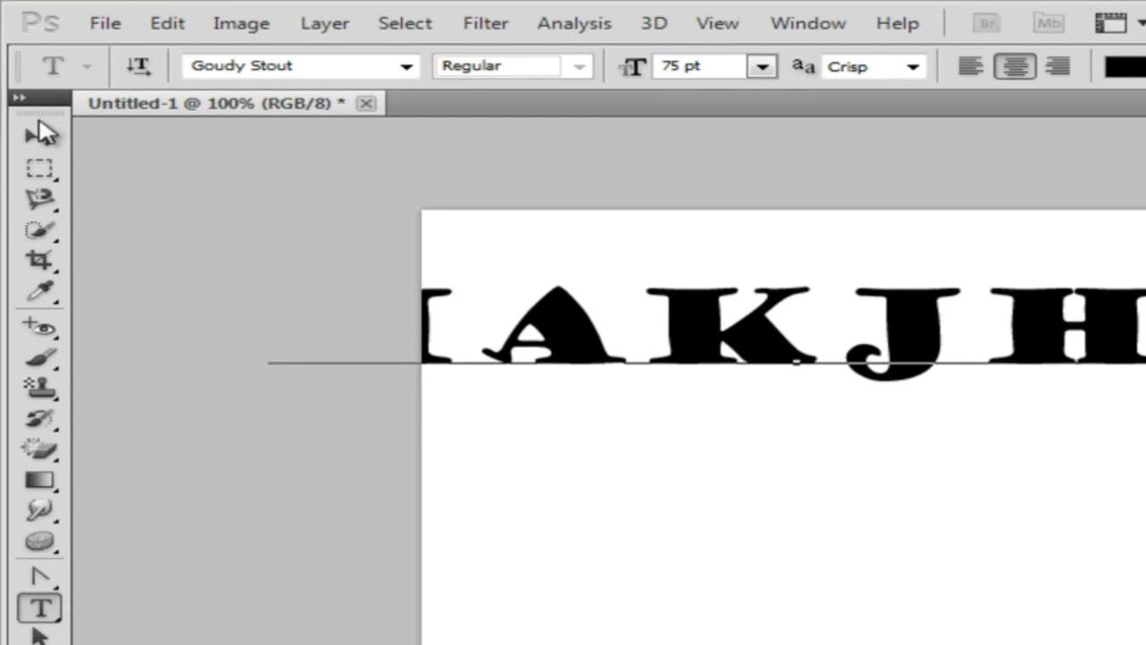
left_click(41, 132)
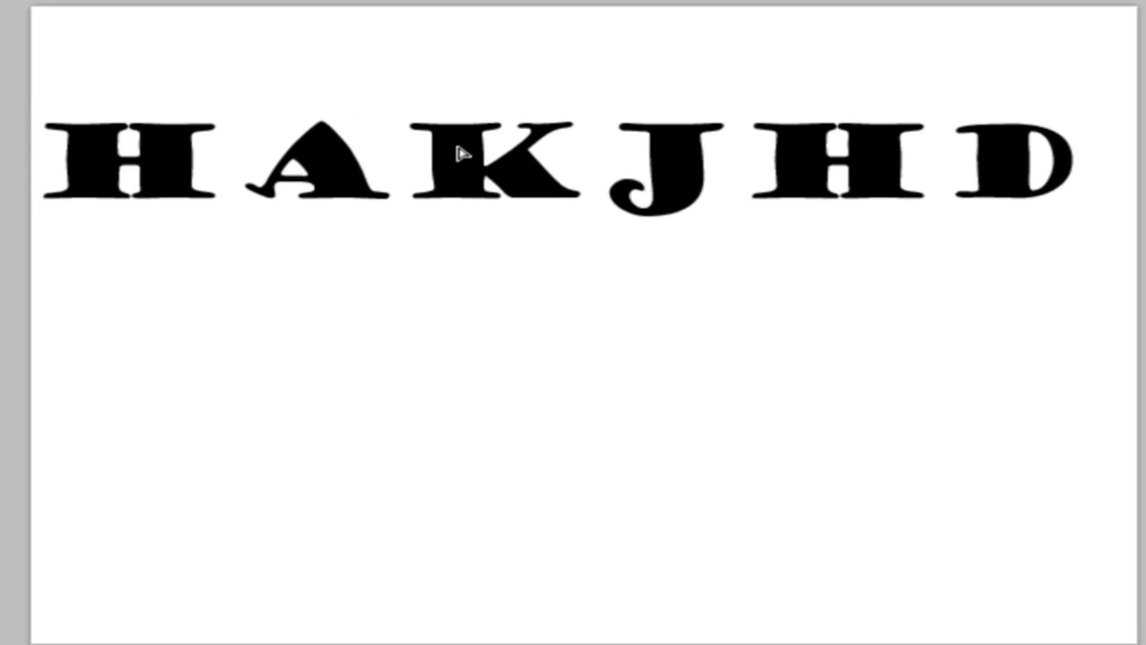
mouse_move(459, 154)
left_mouse_down()
mouse_move(475, 156)
mouse_move(472, 182)
left_mouse_up()
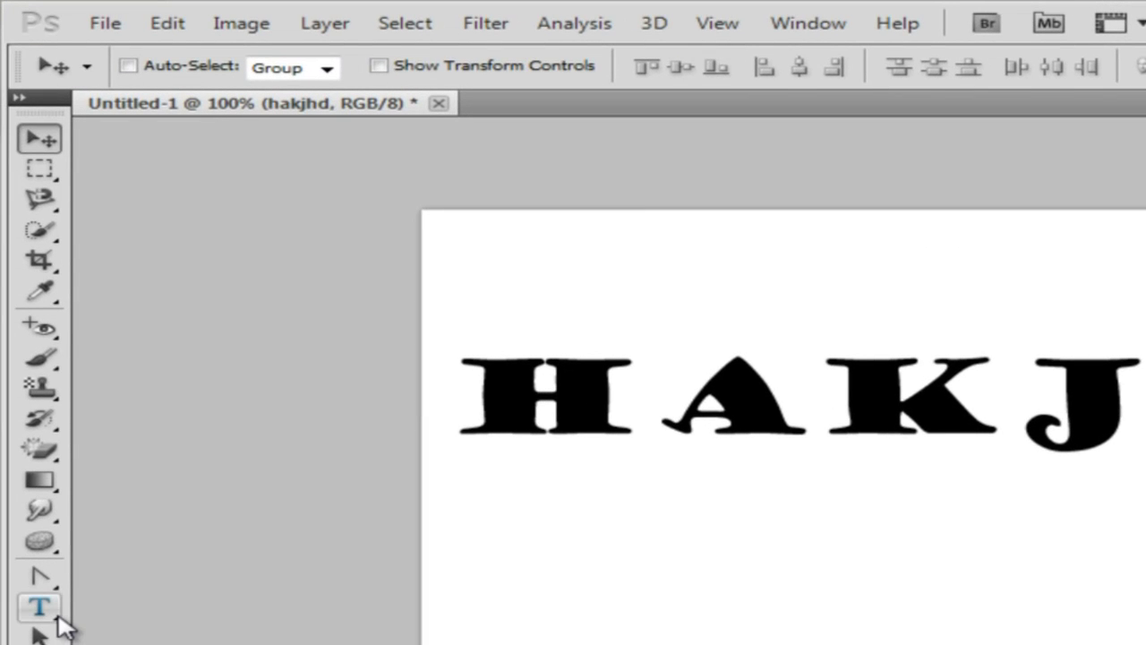
Select all the HAKJHD letters for editing and check the font list, leaving Goudy Stout
left_click(54, 615)
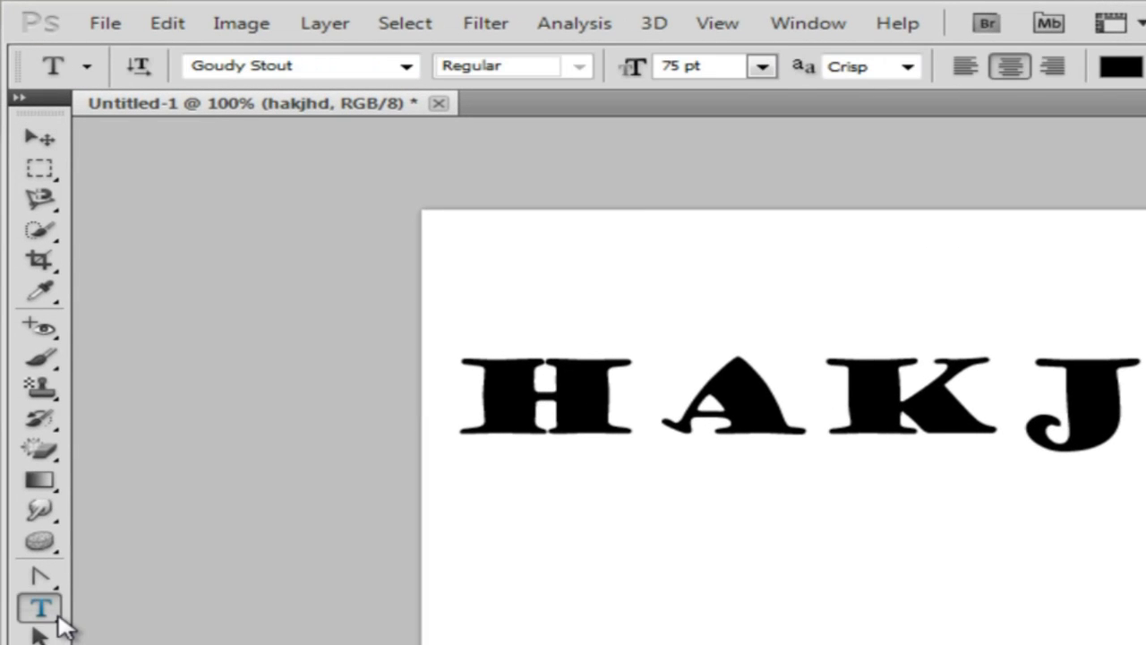
left_click(678, 416)
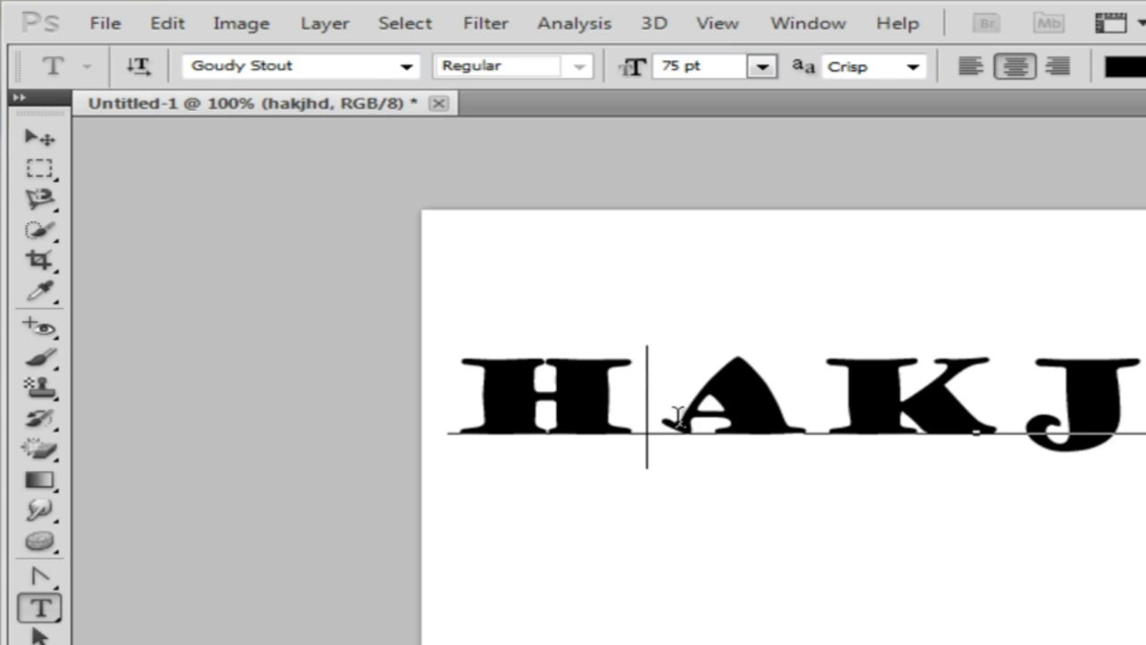
key("ctrl")
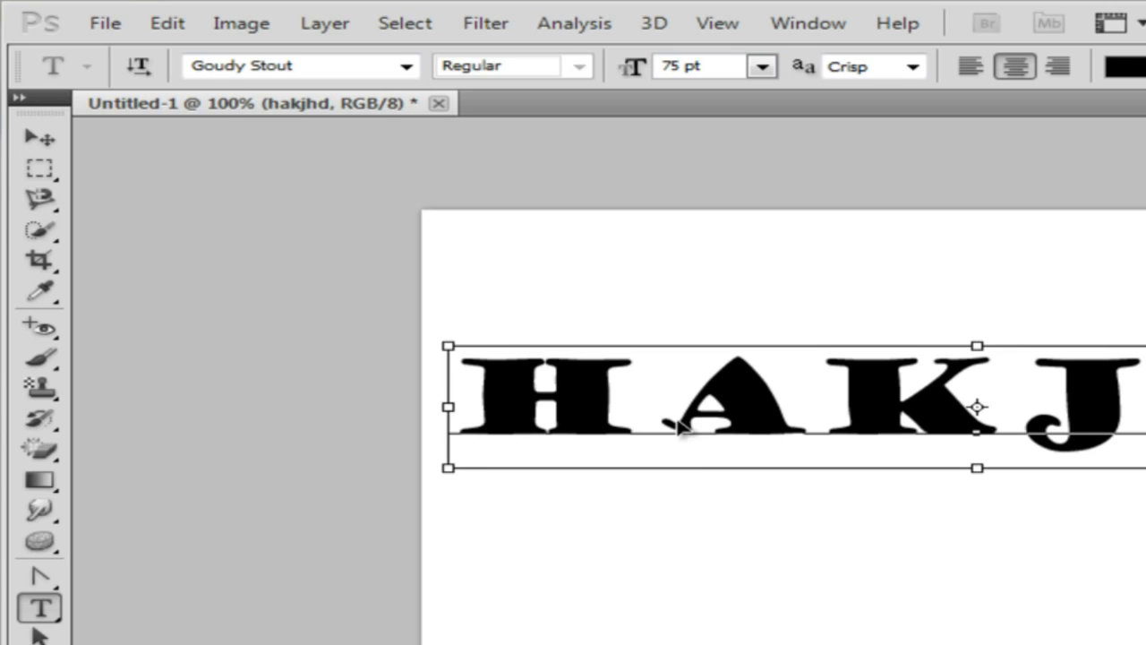
key("ctrl+a")
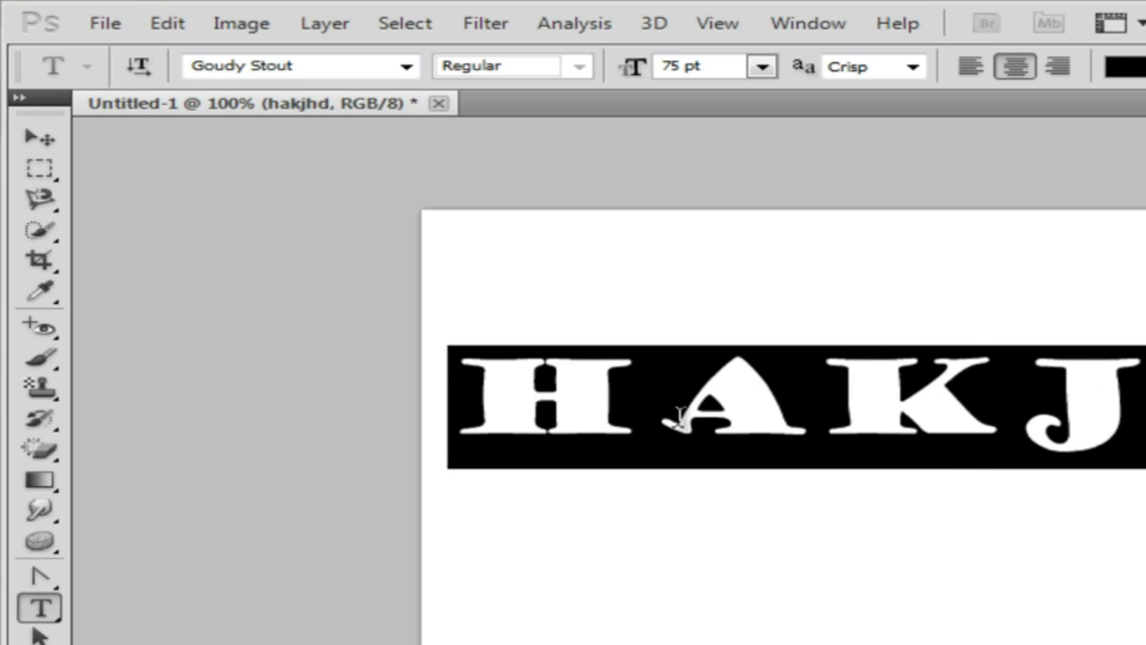
left_click(353, 71)
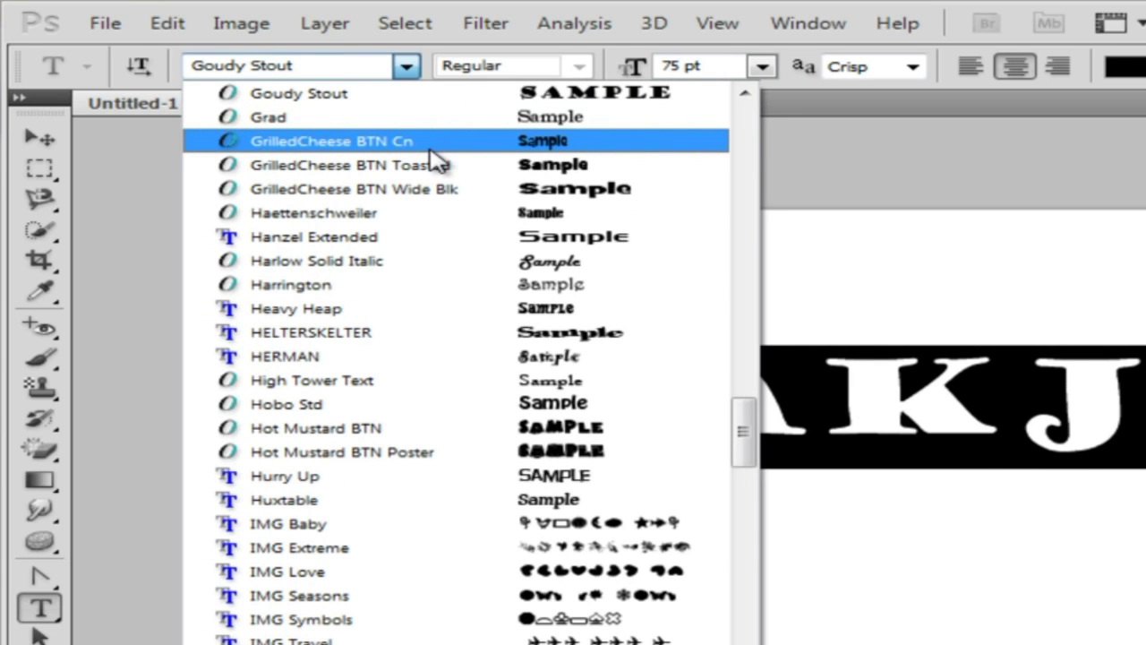
left_click(475, 97)
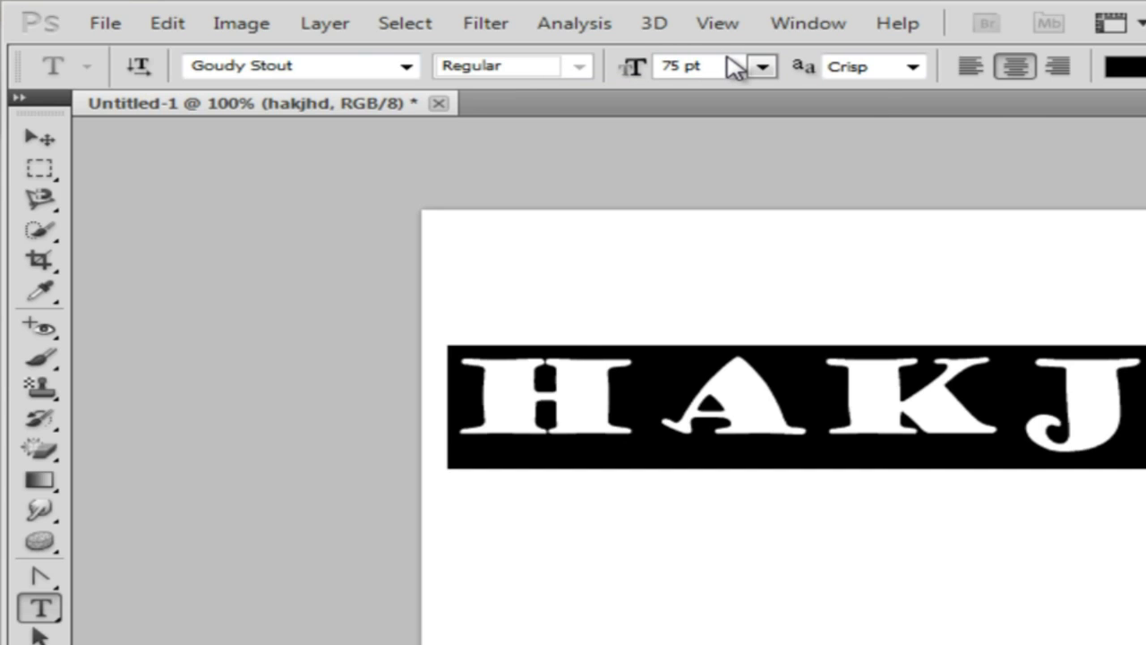
Cycle HAKJHD's anti-aliasing through Sharp, Crisp and Strong, settling on Smooth
left_click(911, 67)
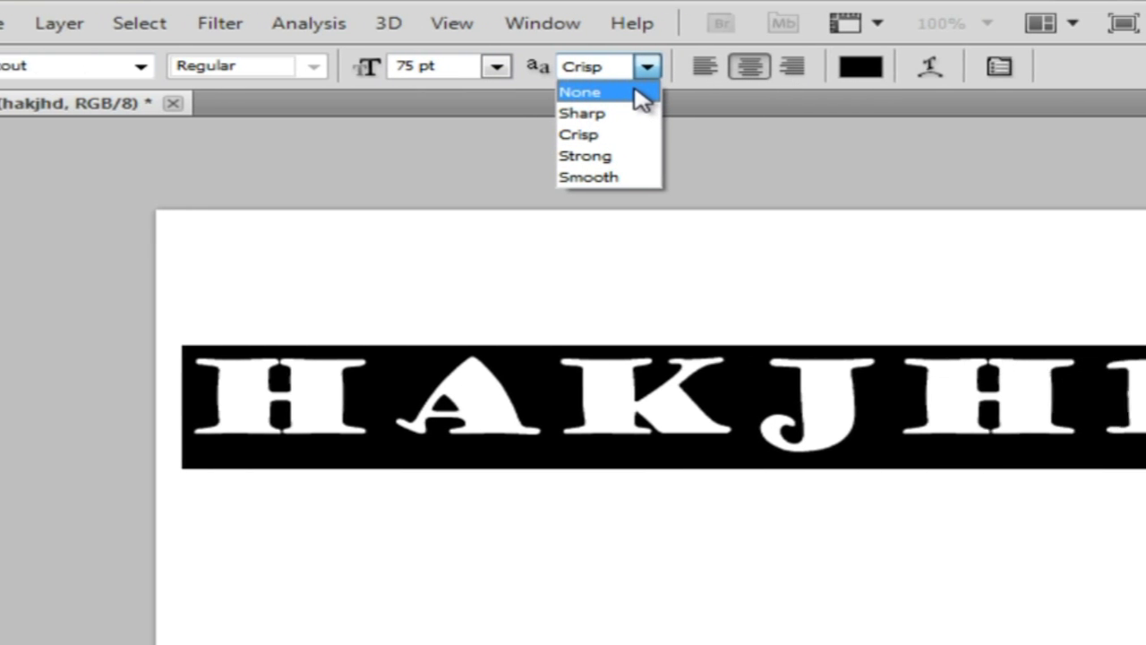
left_click(499, 114)
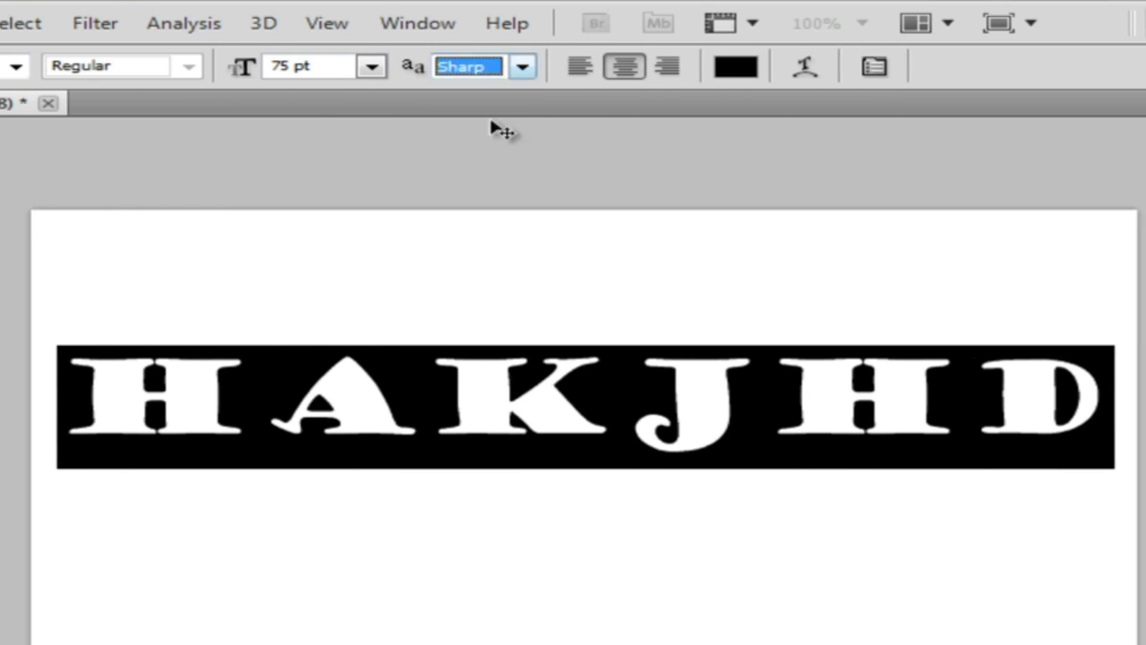
left_click(520, 68)
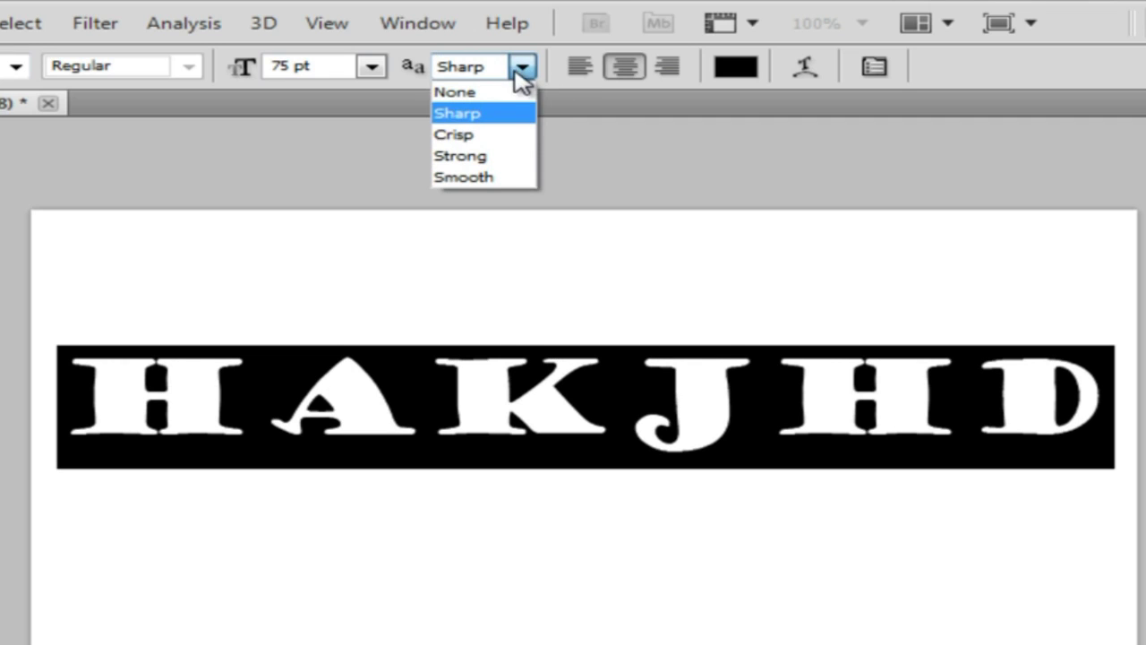
left_click(498, 141)
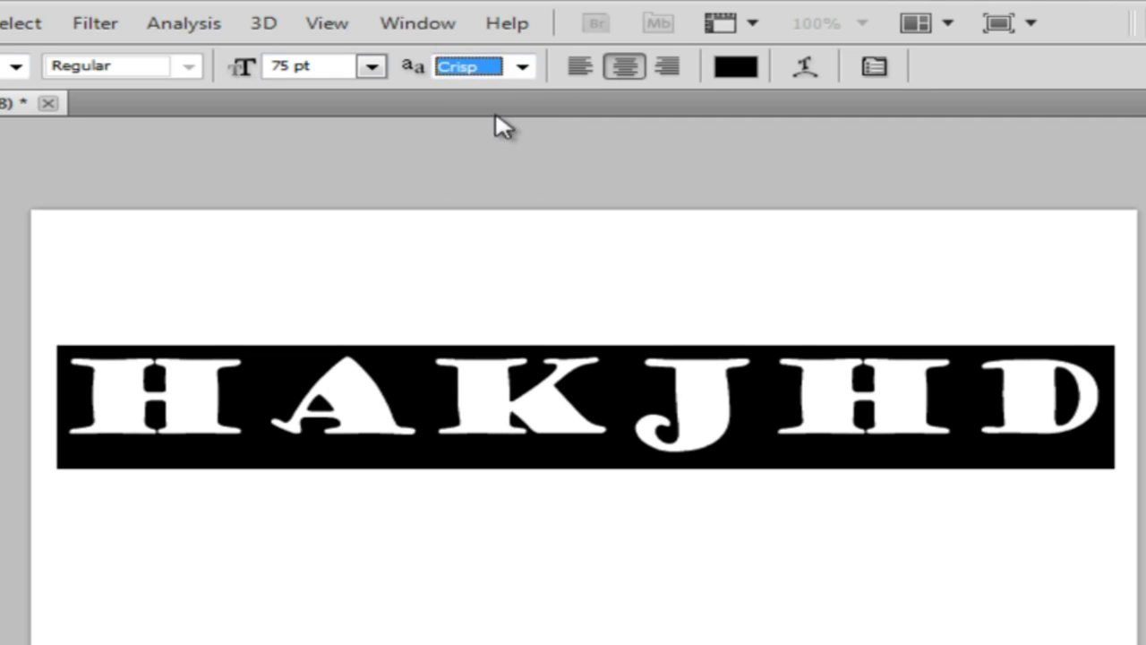
left_click(506, 75)
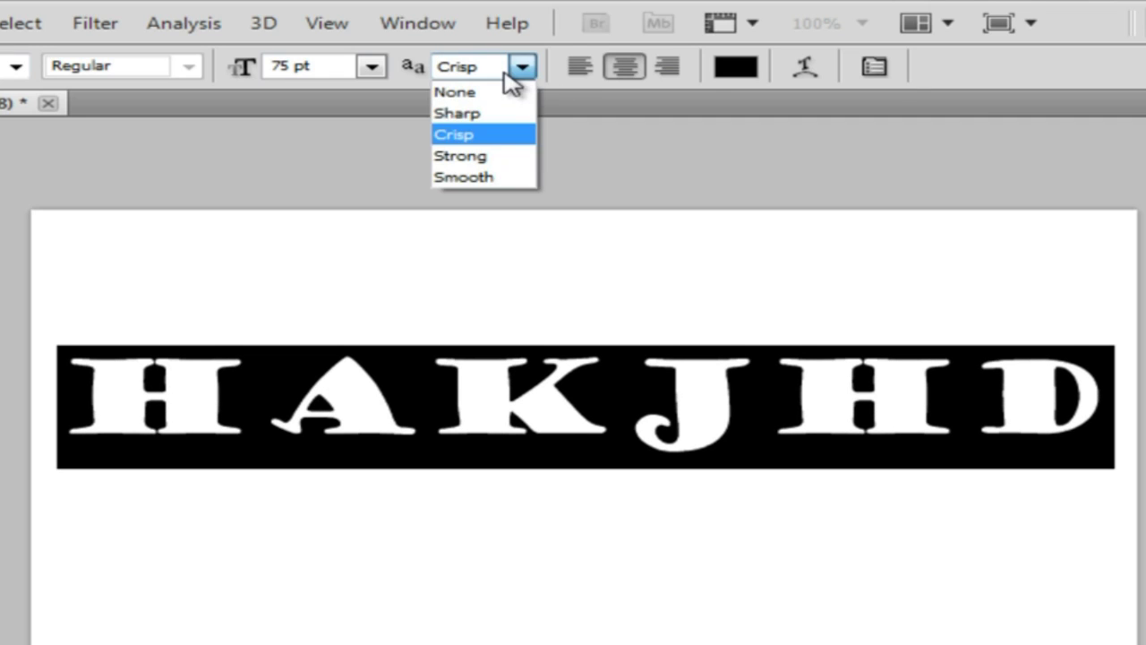
left_click(497, 156)
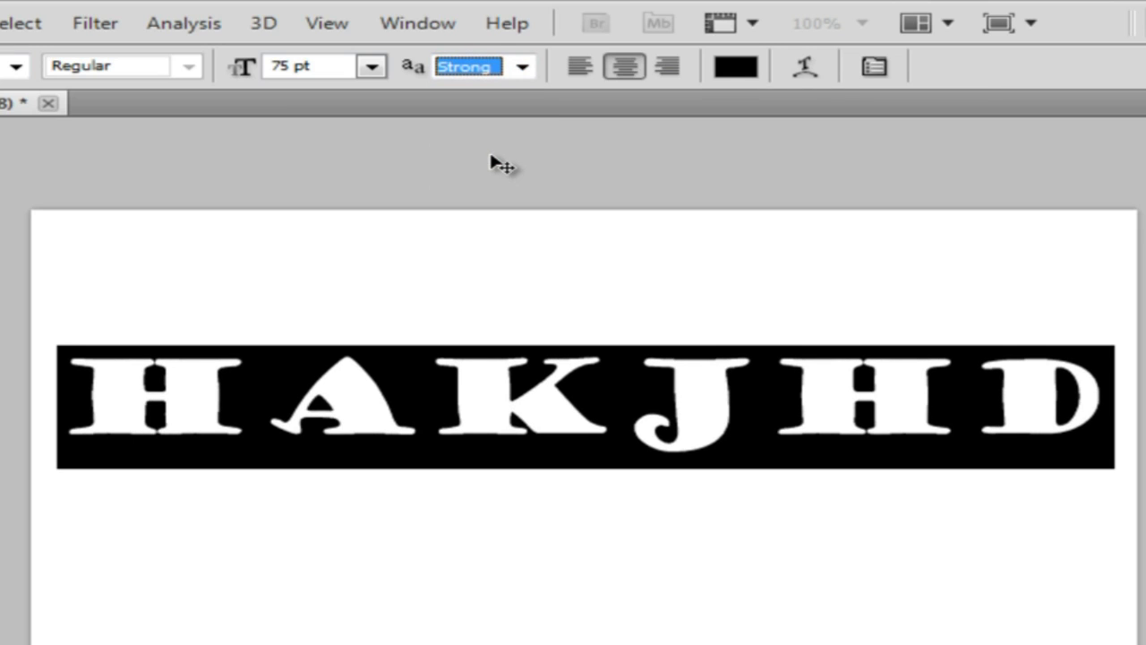
left_click(522, 68)
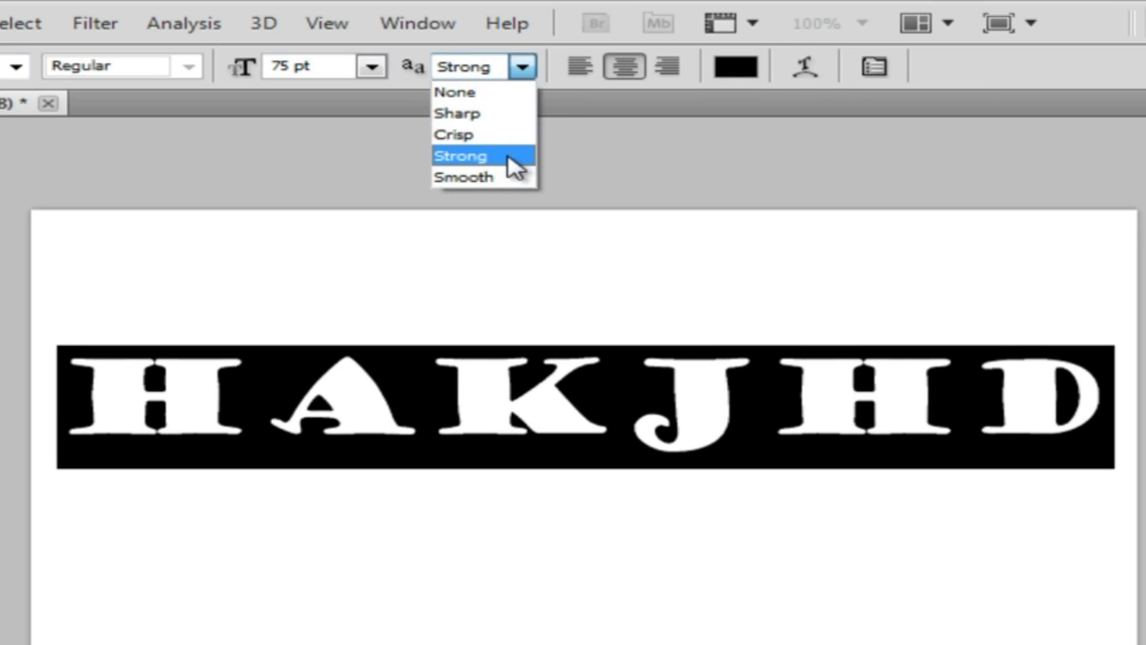
left_click(504, 163)
left_click(522, 67)
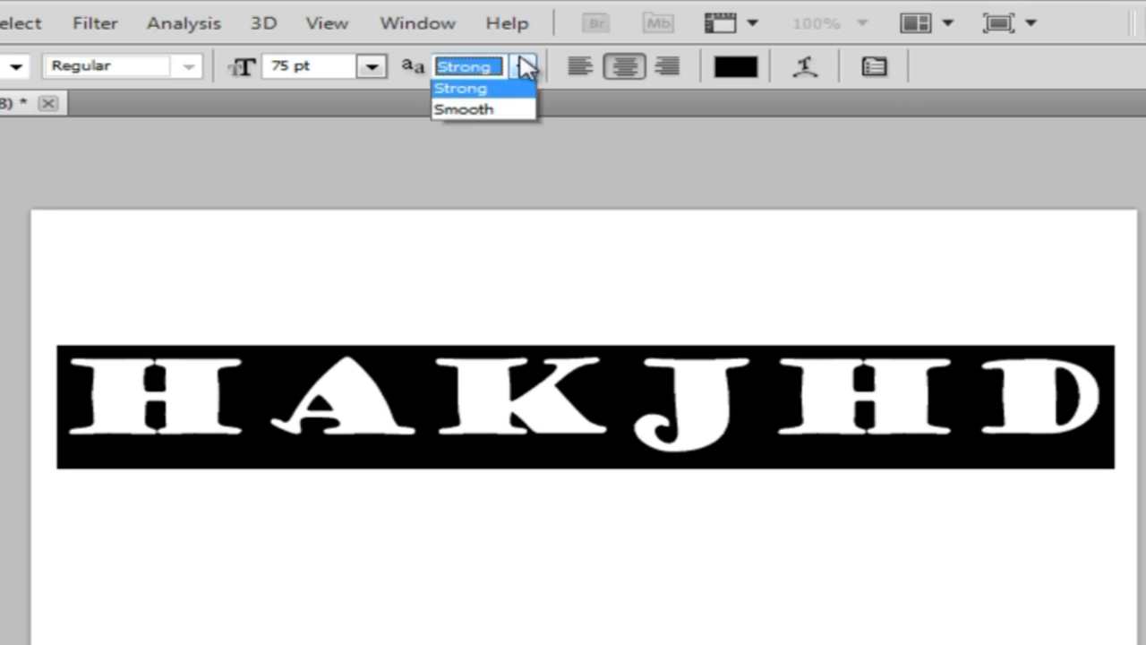
left_click(475, 178)
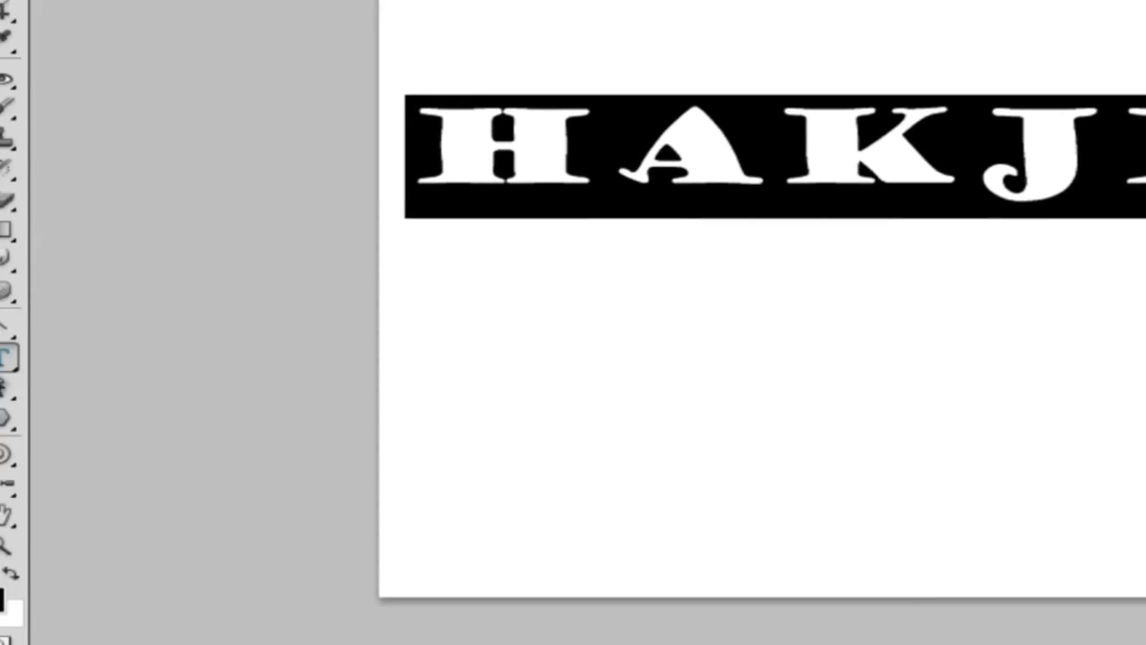
Add vertical text AASK with the Vertical Type Tool and place it under HAKJHD's K
right_click(33, 331)
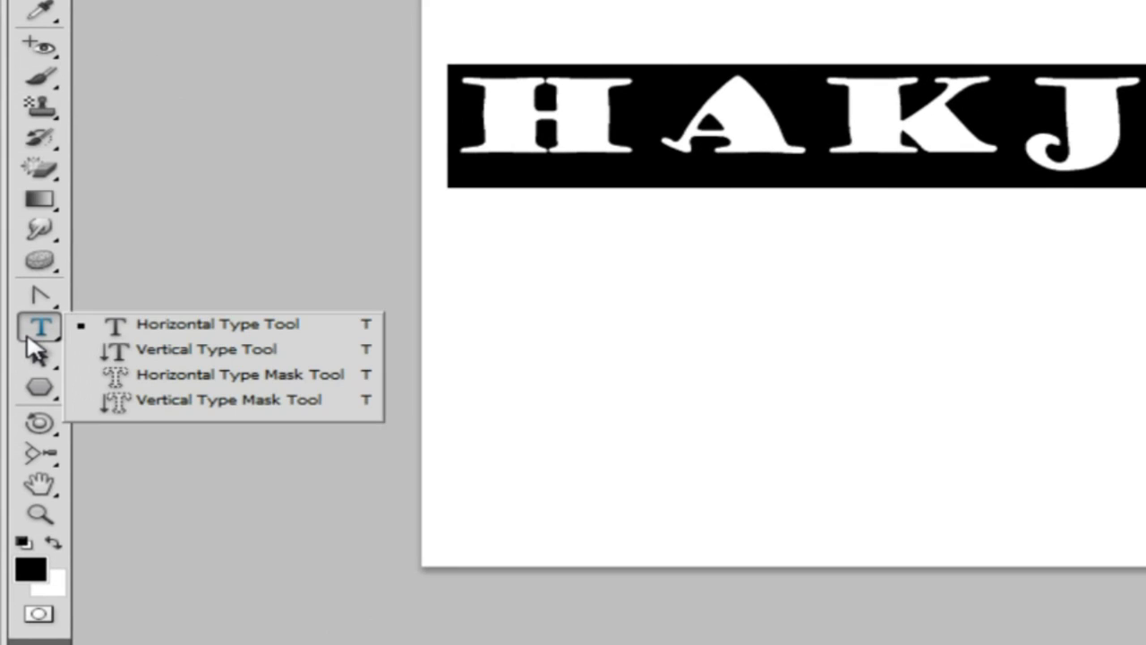
left_click(216, 350)
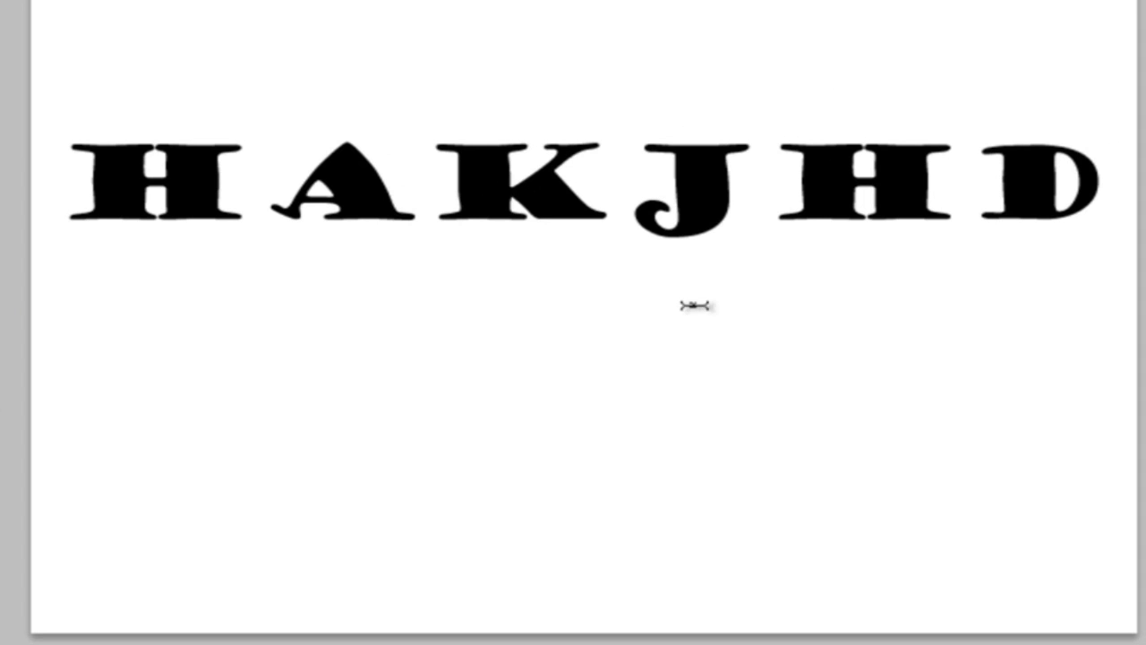
left_click(693, 306)
key("ctrl+v")
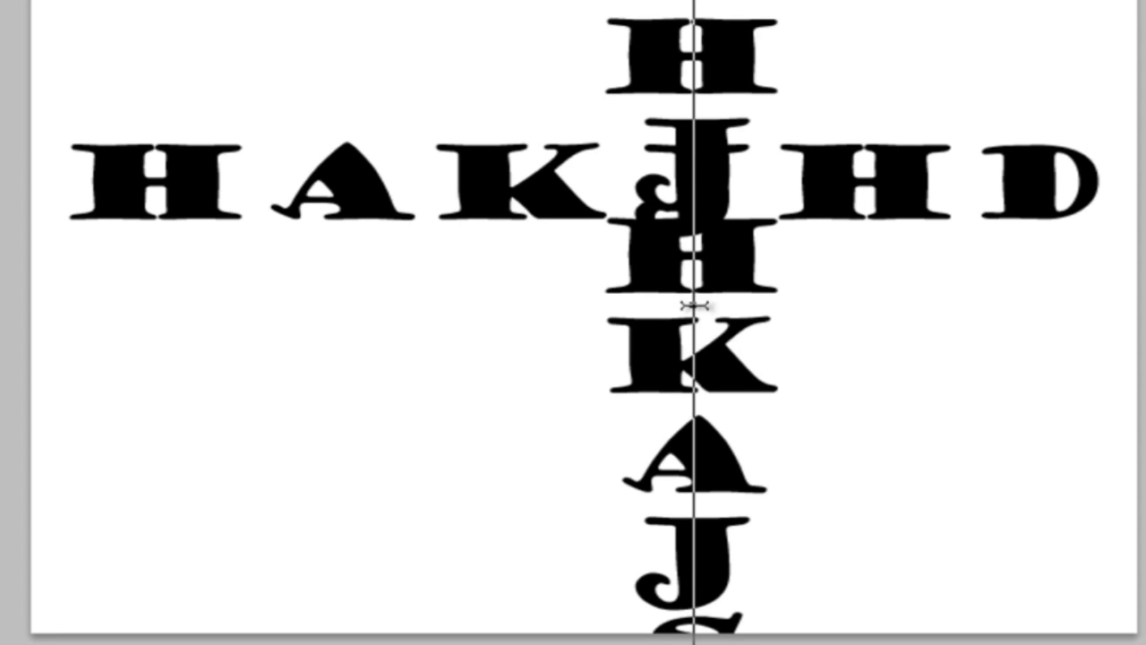
key("BackSpace")
key("BackSpace")
key("BackSpace")
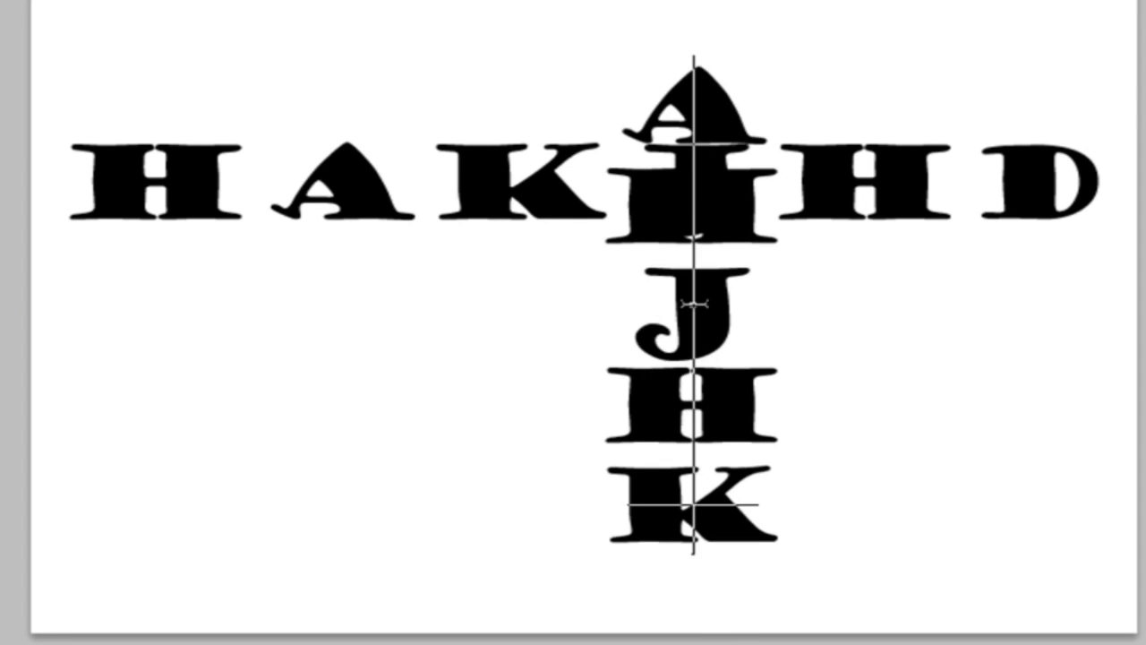
key("BackSpace")
key("BackSpace")
key("BackSpace")
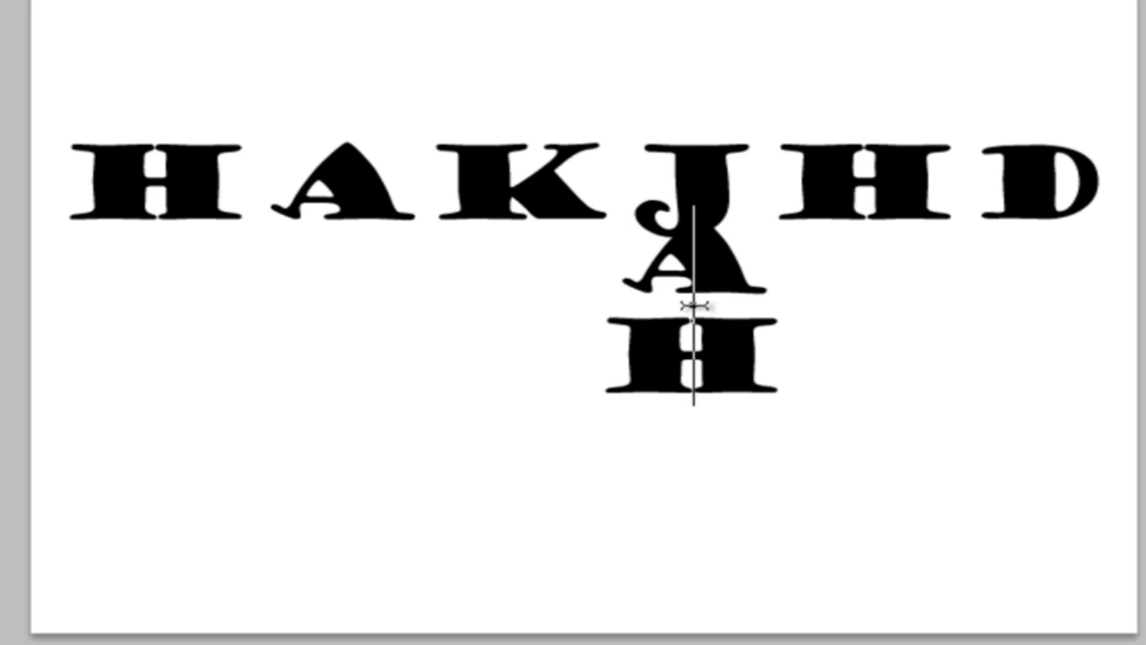
key("BackSpace")
type("ASK")
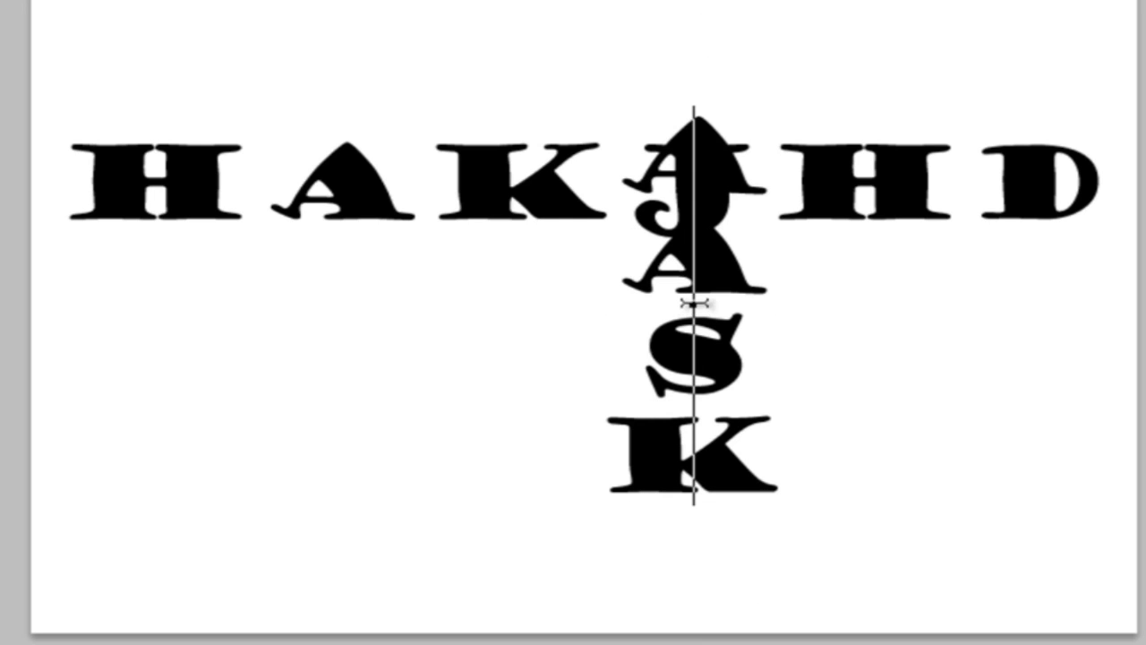
key("ctrl+Return")
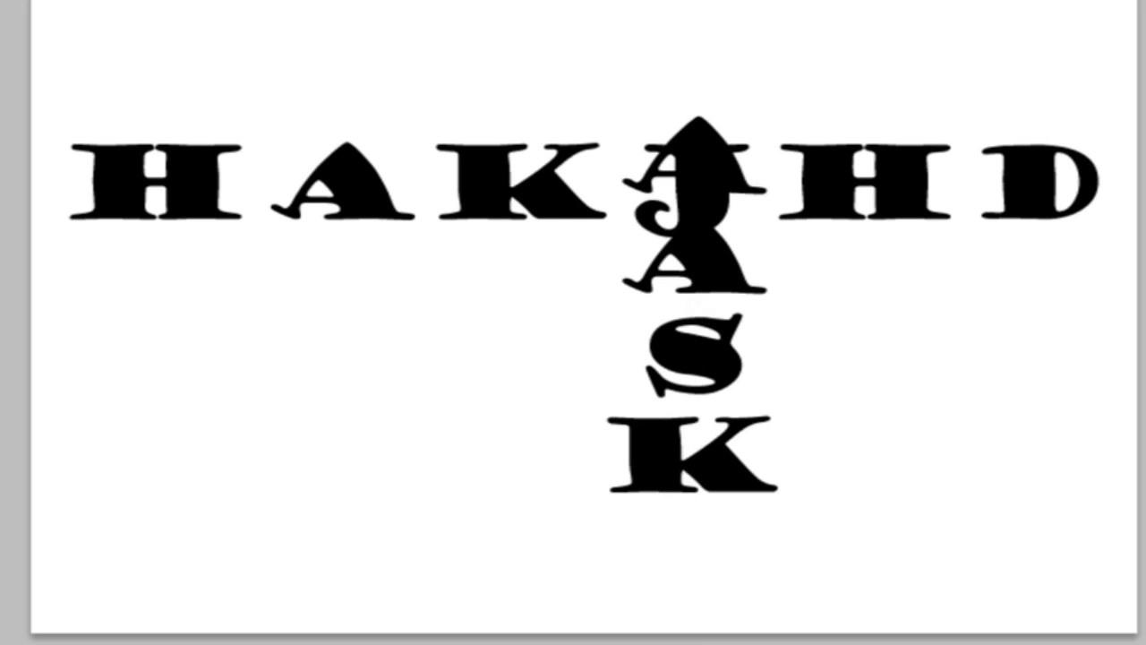
mouse_move(727, 291)
left_mouse_down()
mouse_move(542, 411)
mouse_move(568, 410)
left_mouse_up()
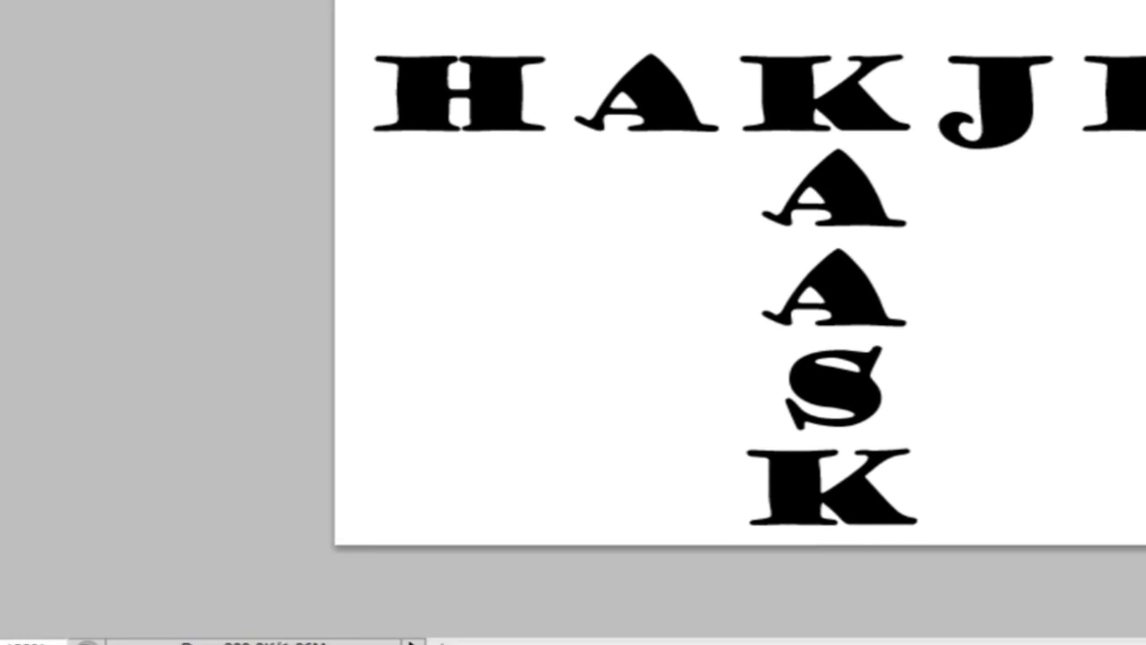
Make an XC type-mask selection right of the AASK column, nudged slightly left
right_click(40, 280)
left_click(179, 352)
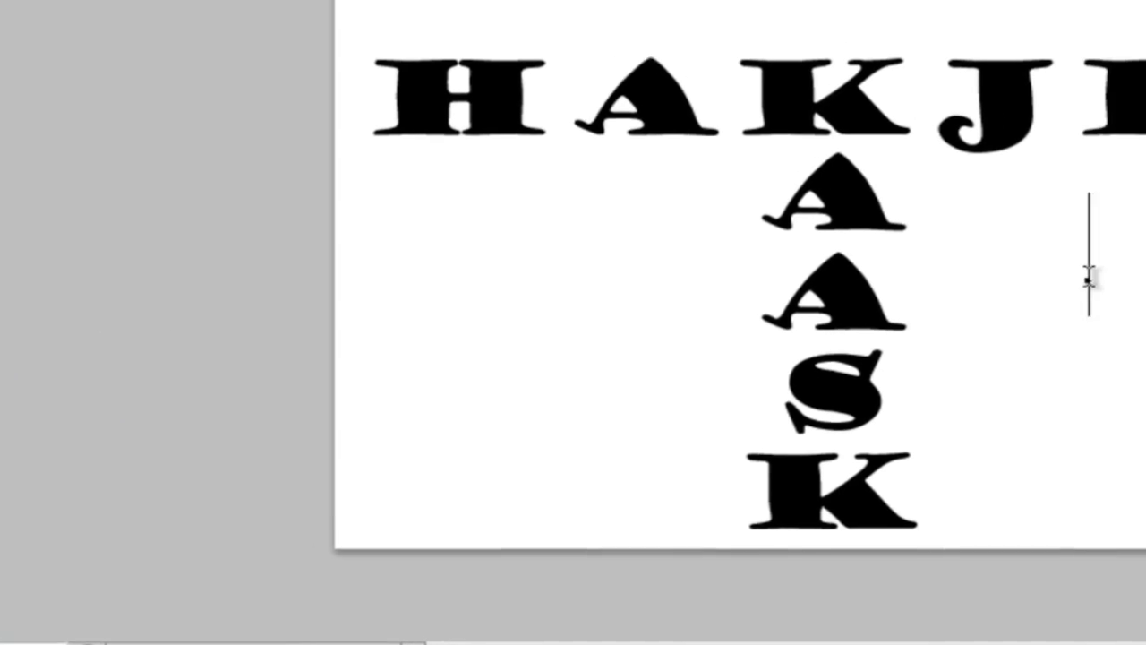
left_click(785, 377)
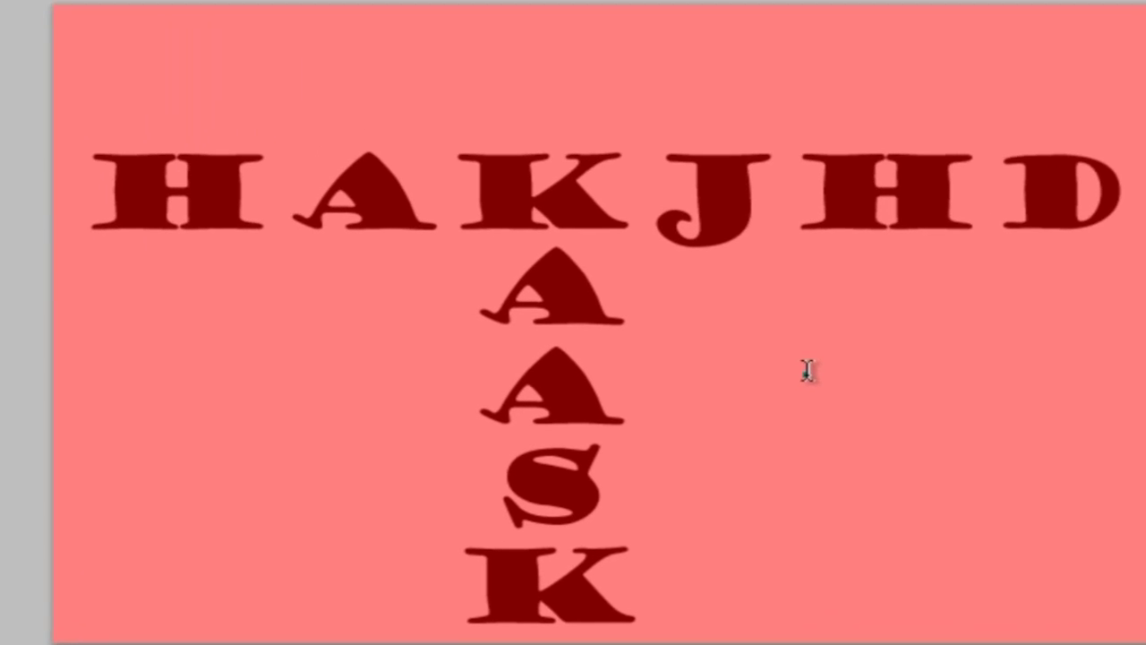
type("XCZL")
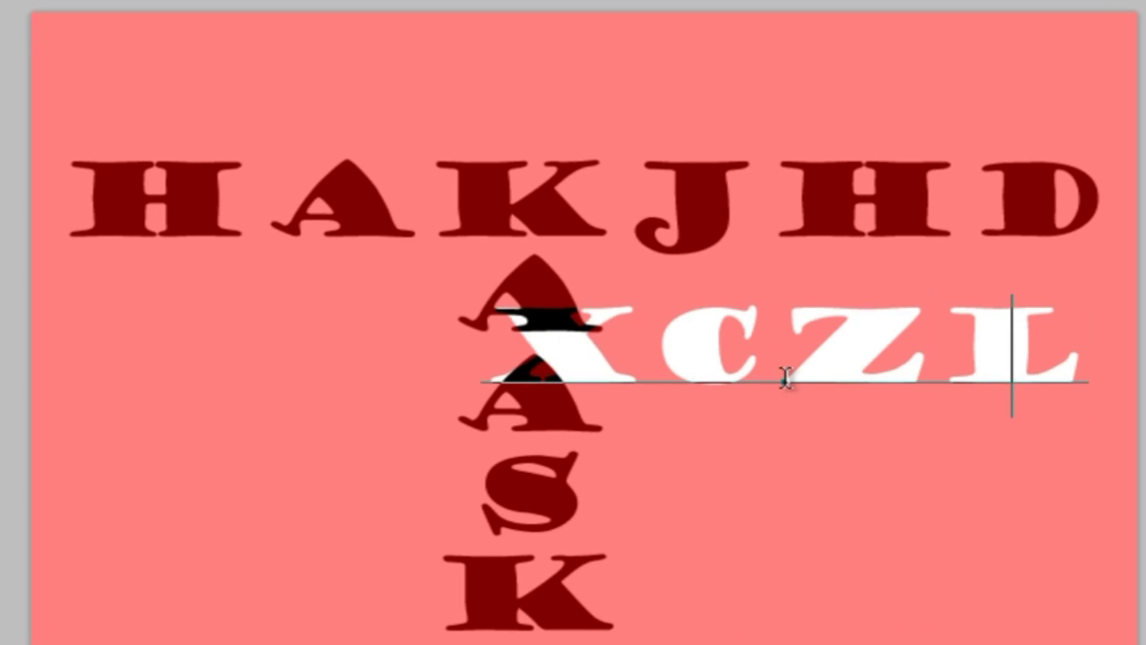
key("BackSpace")
key("BackSpace")
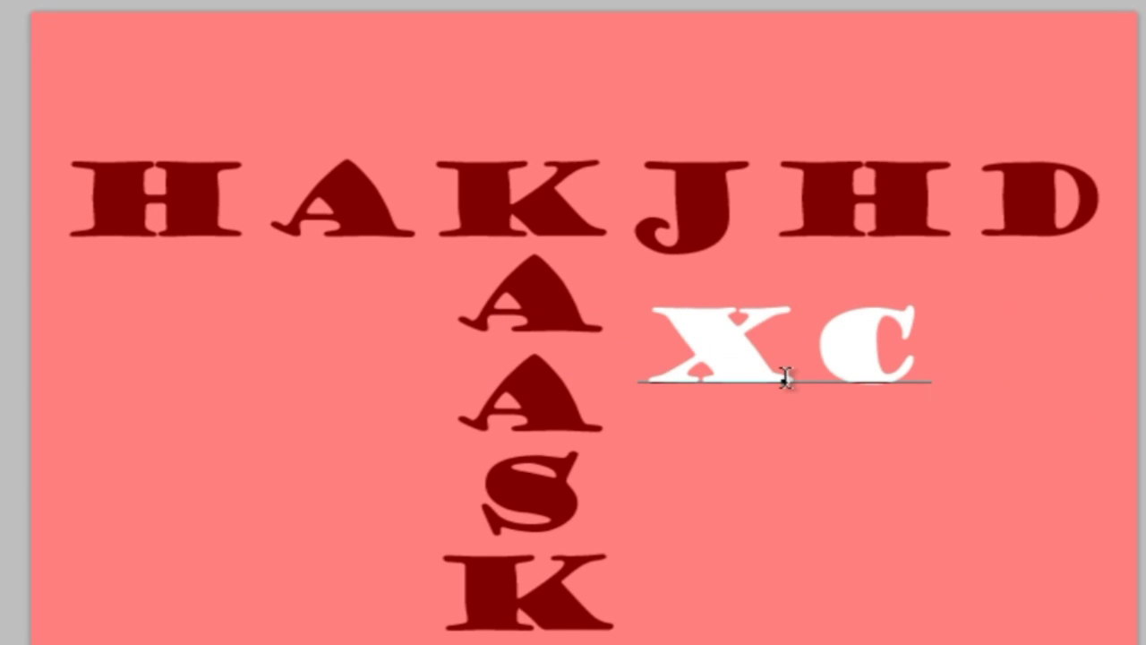
key("Return")
key("ctrl+Return")
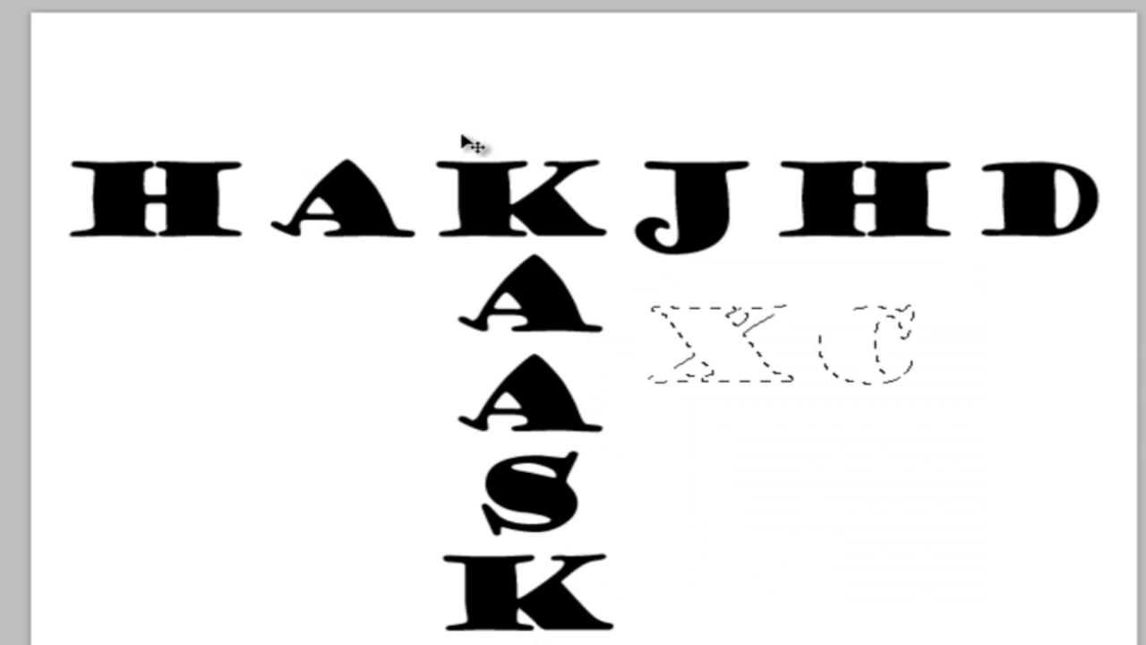
left_click_drag(736, 341, 730, 343)
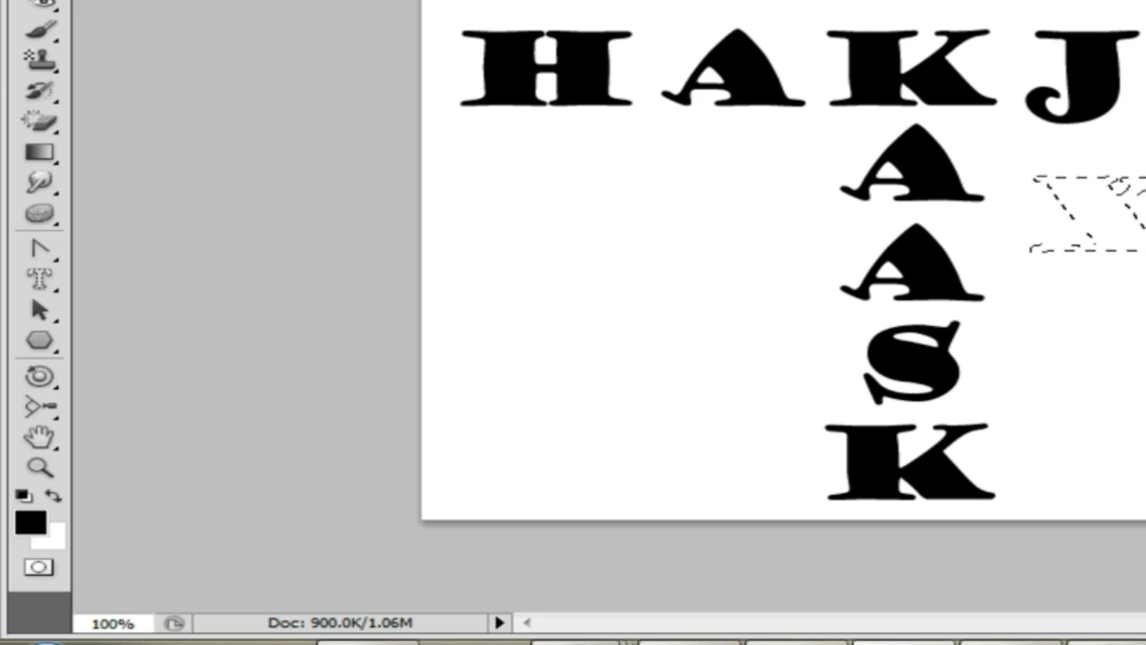
Replace the XC letter selection with Ctrl+A select-all and bring up the shape tools list
right_click(41, 288)
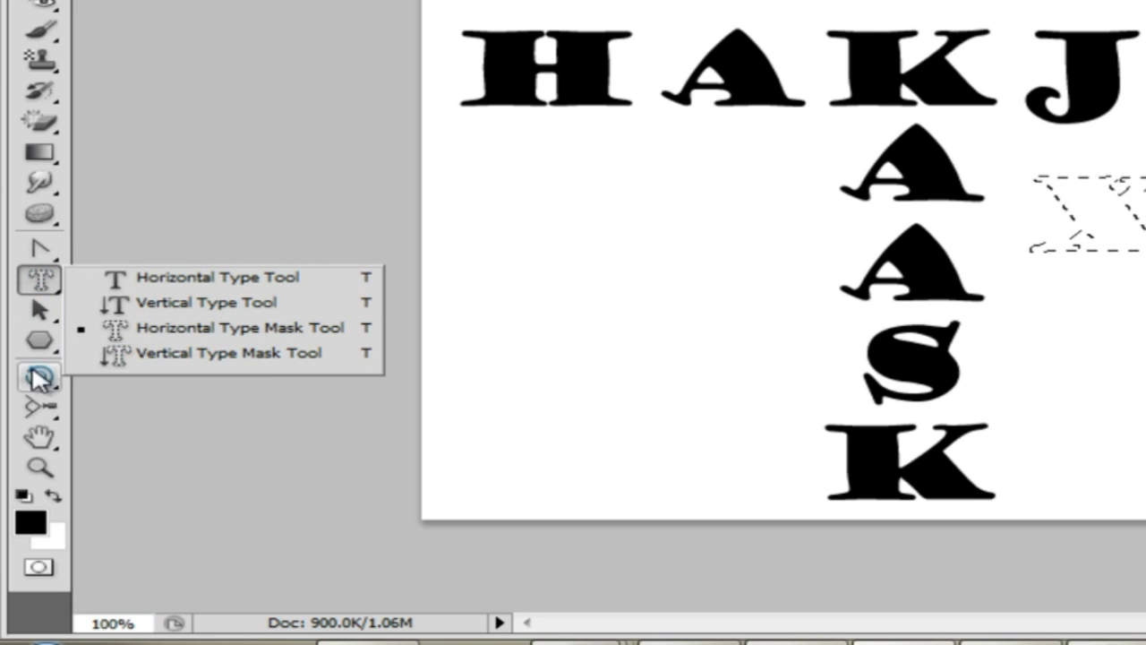
key("a")
key("ctrl+a")
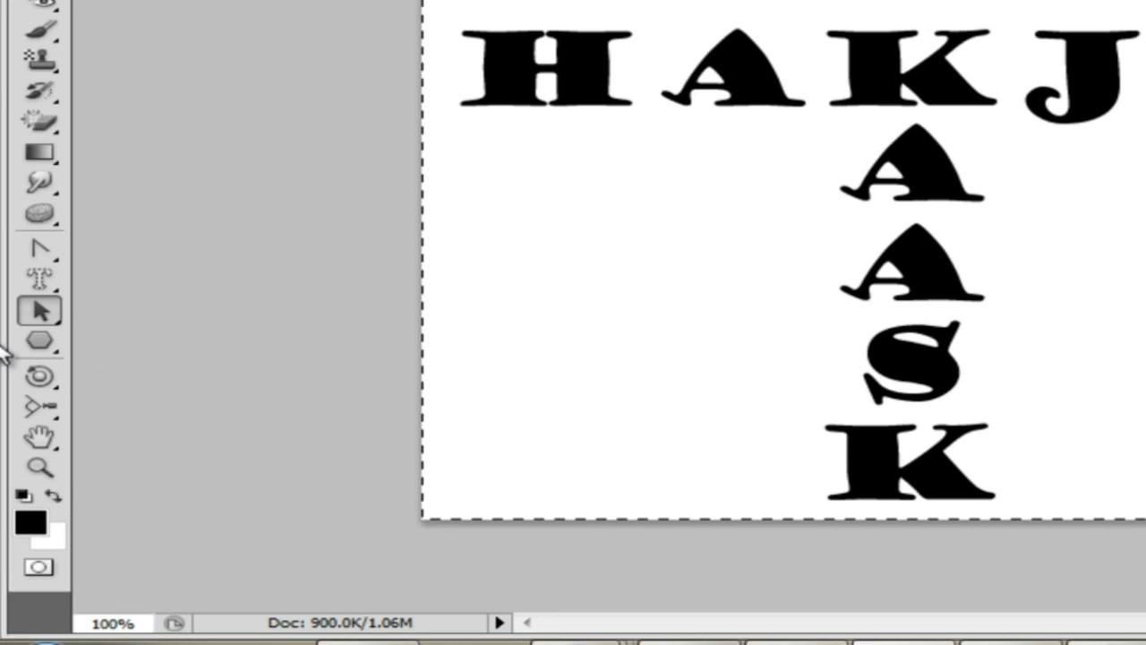
right_click(39, 341)
right_click(40, 310)
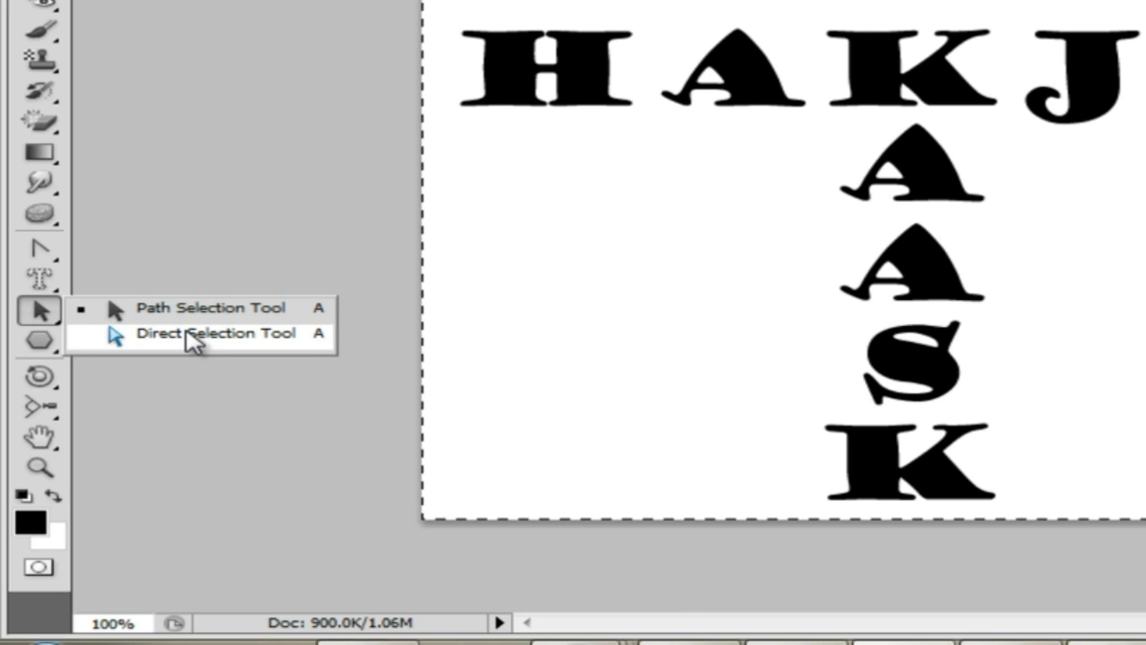
left_click(25, 349)
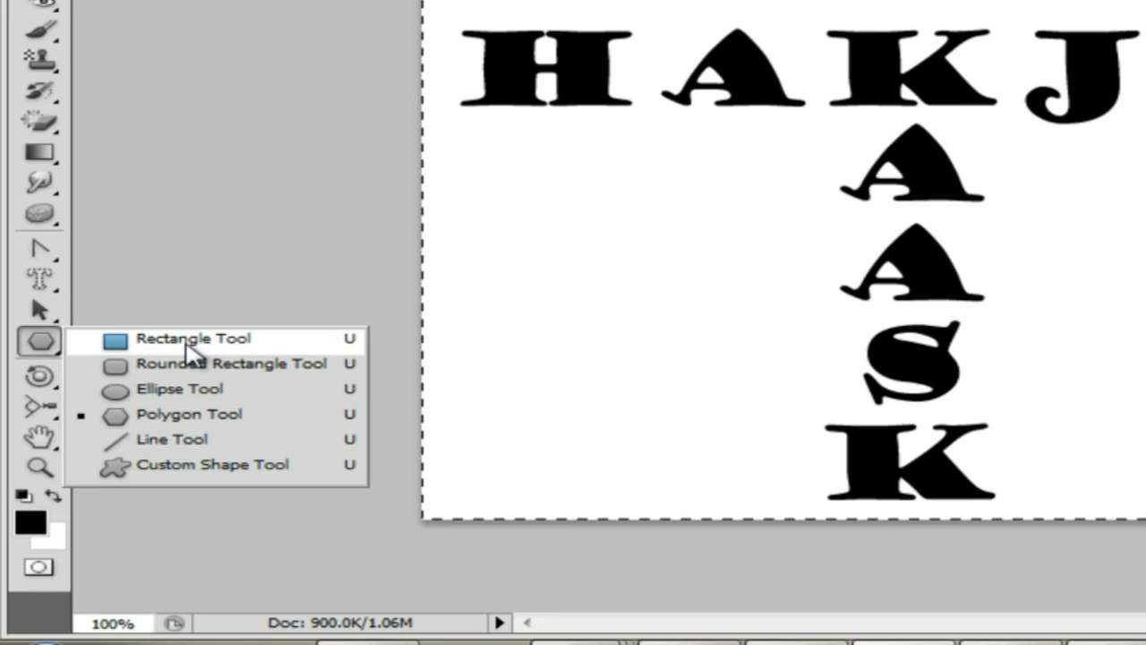
Draw a solid black rounded rectangle right of the AASK column, below HAKJHD's last letters
left_click(190, 367)
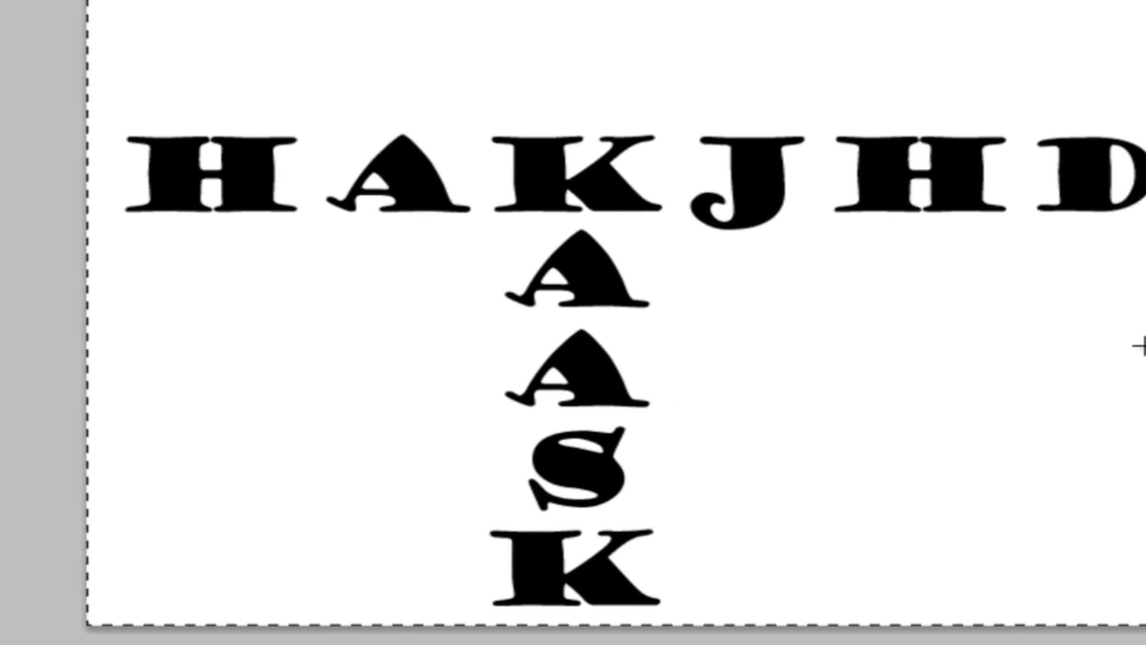
left_click_drag(1137, 344, 875, 492)
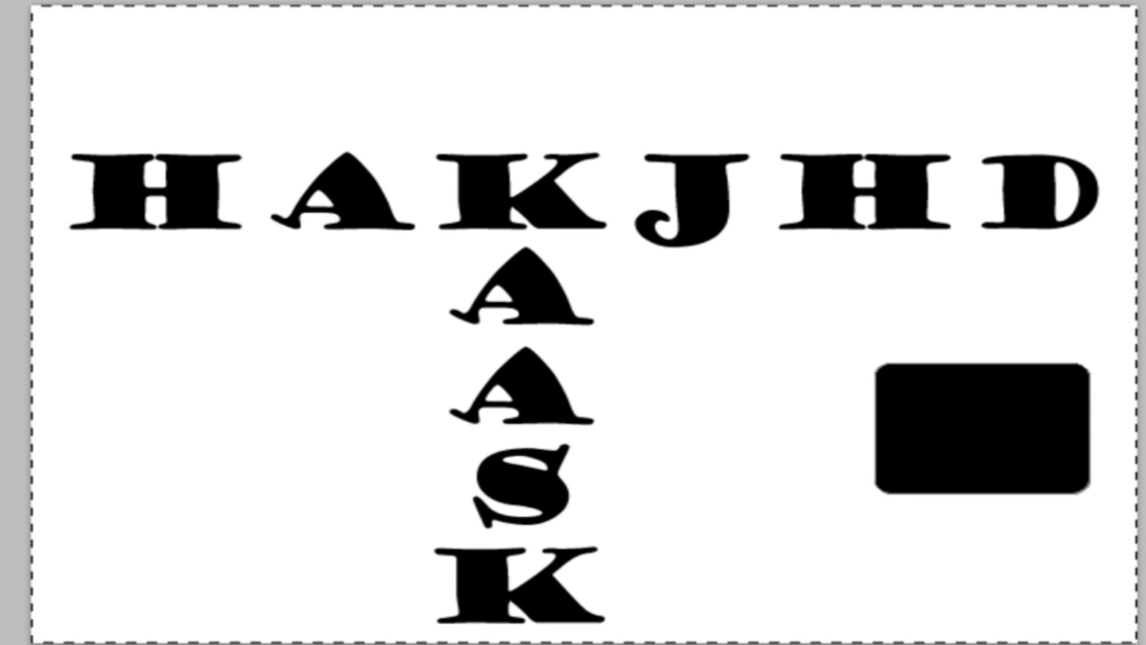